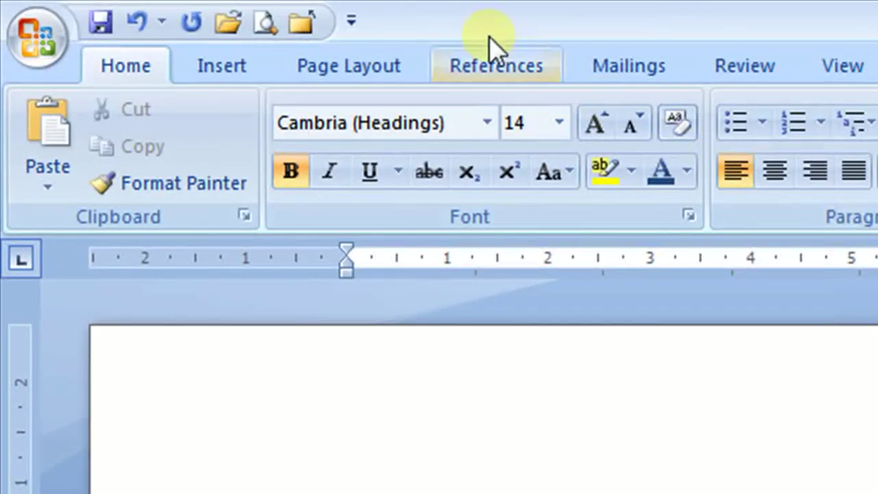
Apply the Normal style to the empty paragraph in the document
click(487, 68)
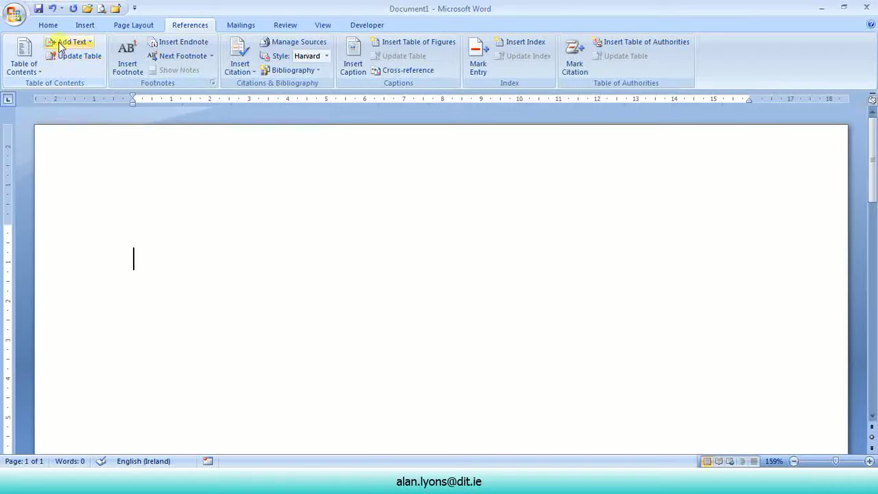
click(48, 25)
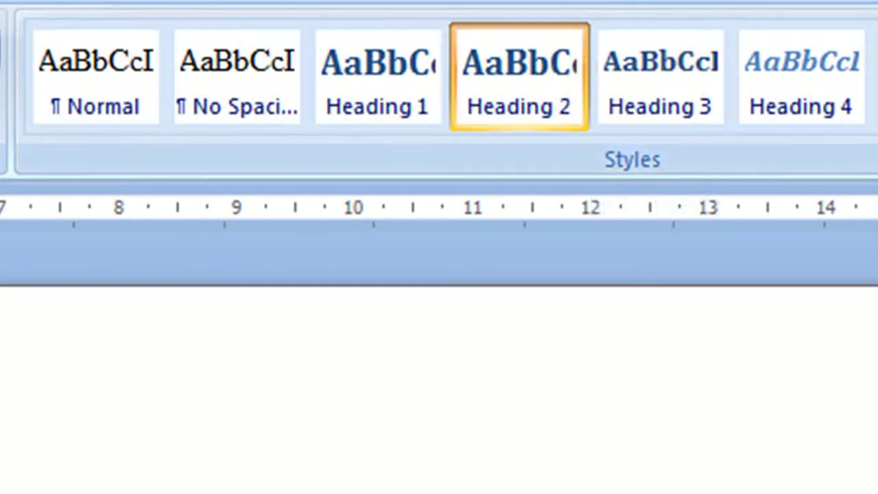
click(105, 62)
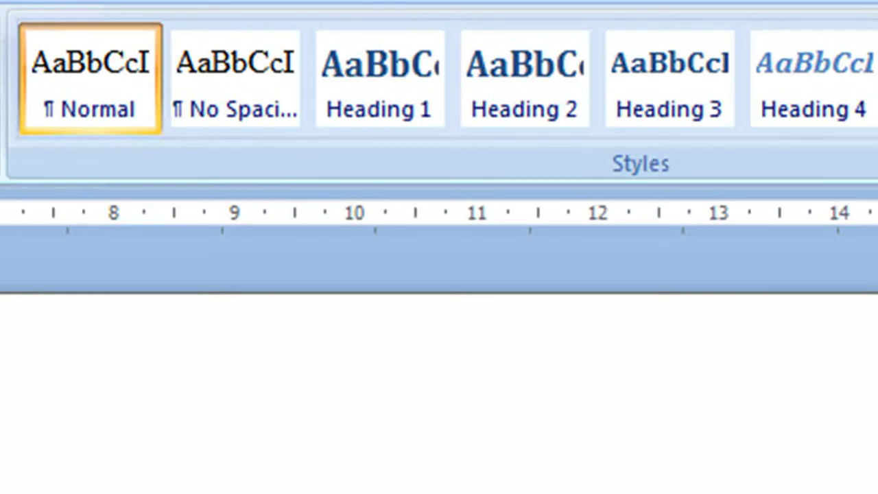
Modify the Heading 1 style to use Times New Roman, size 12, with the Automatic font colour
right_click(388, 112)
click(473, 172)
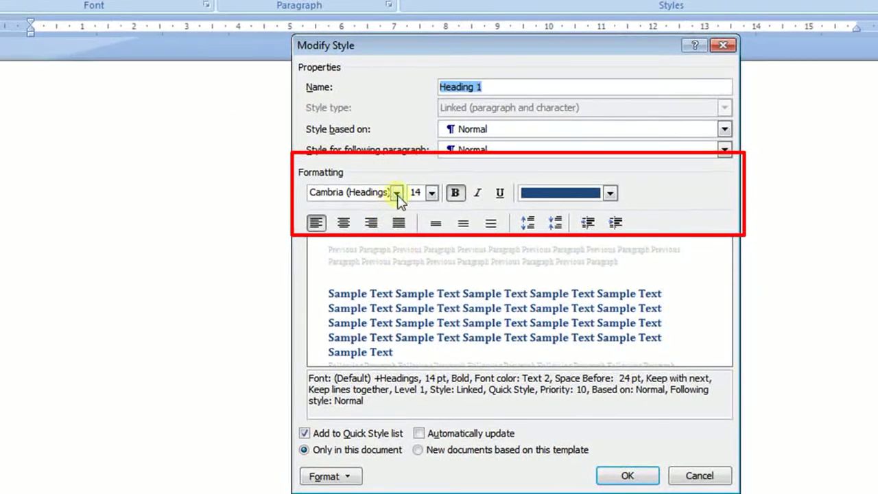
click(397, 195)
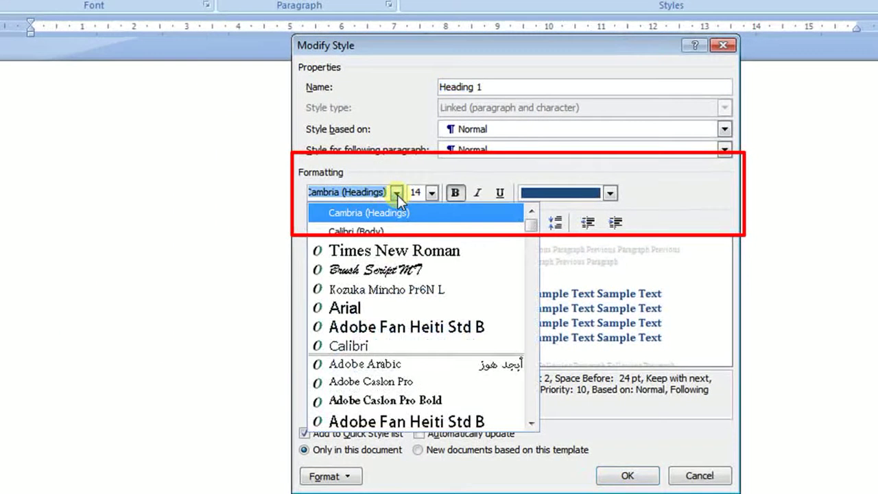
click(380, 250)
click(432, 192)
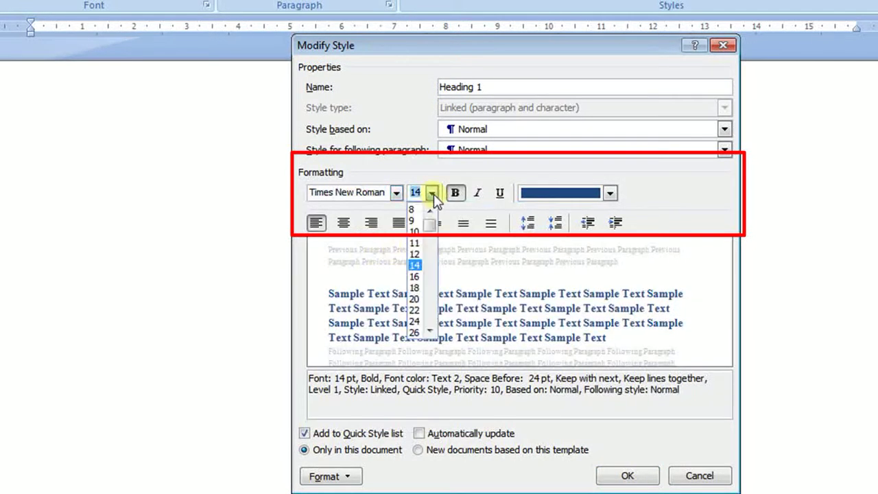
click(415, 254)
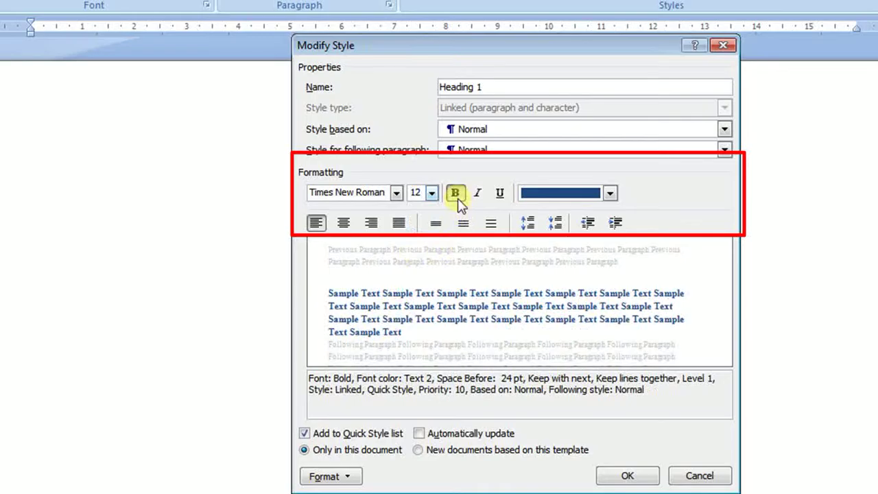
click(609, 194)
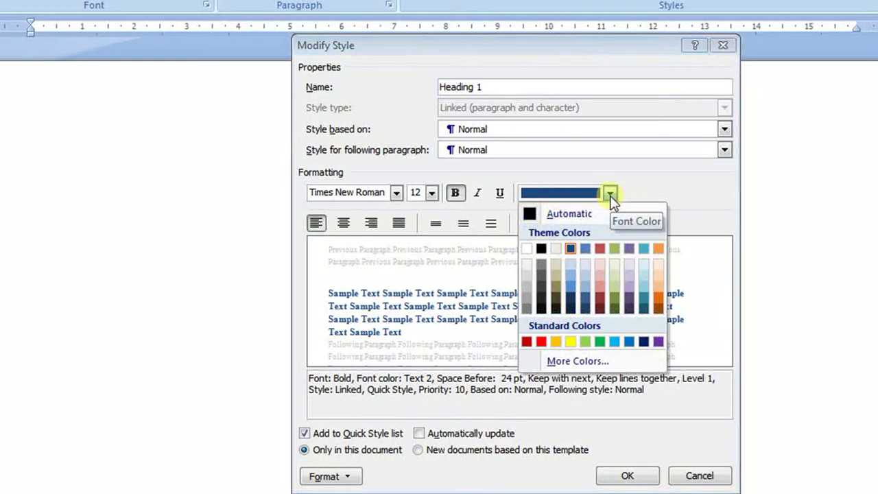
click(528, 213)
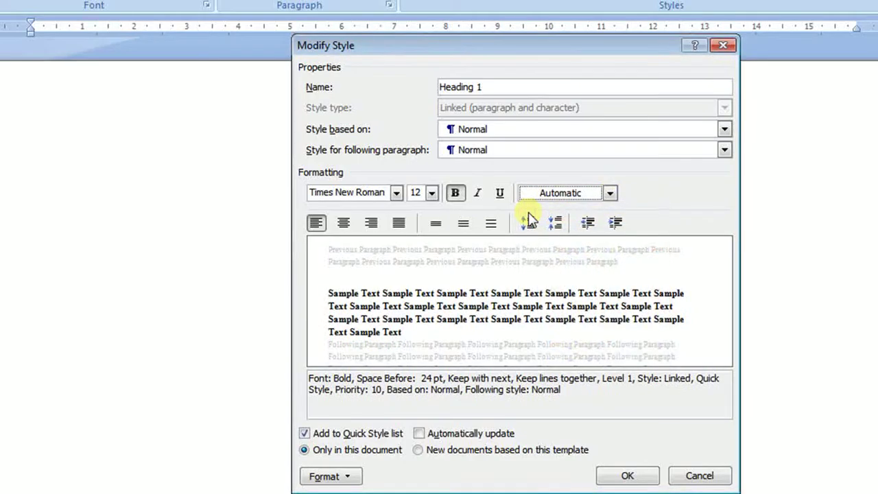
Set the Heading 1 style's paragraph spacing before to 6 pt and save the style
click(342, 480)
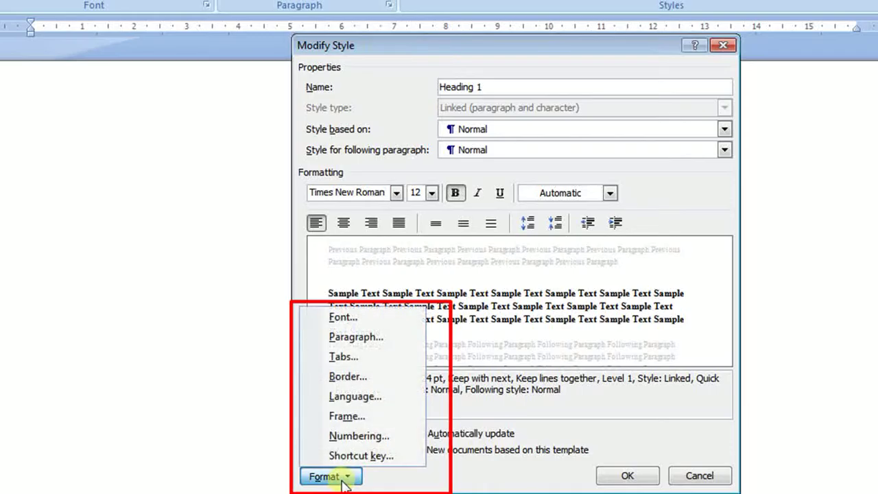
click(352, 339)
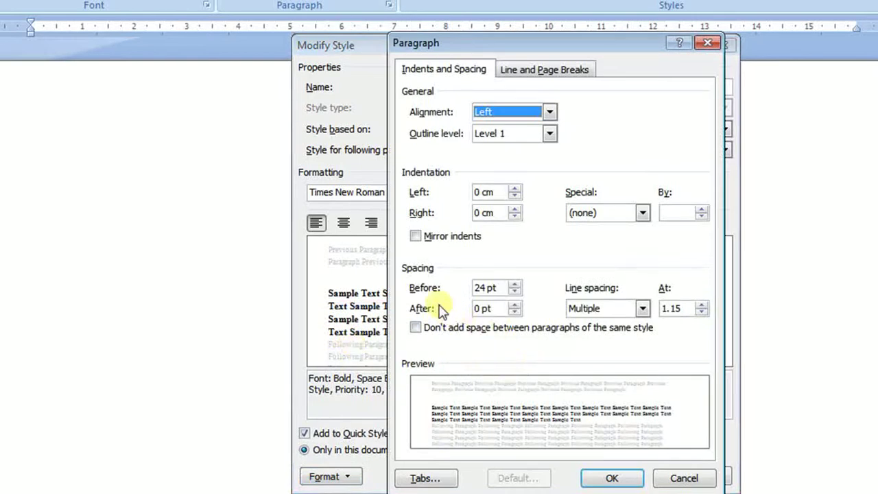
click(515, 293)
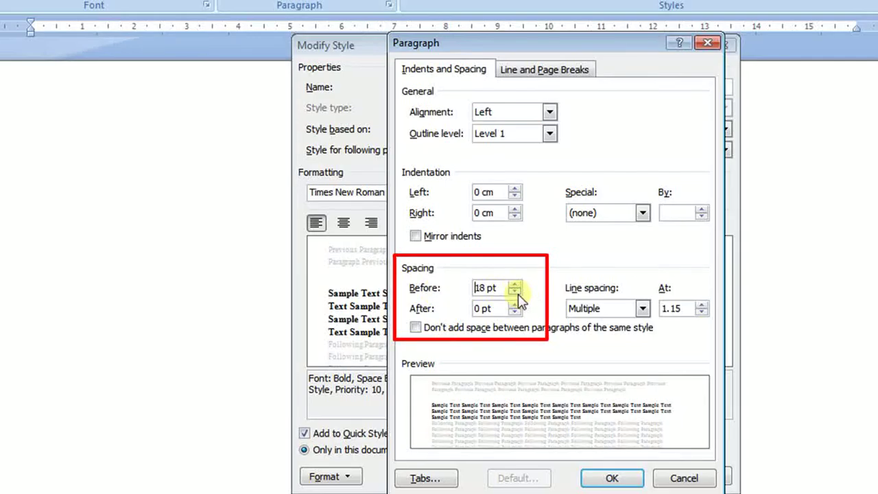
click(515, 293)
click(515, 292)
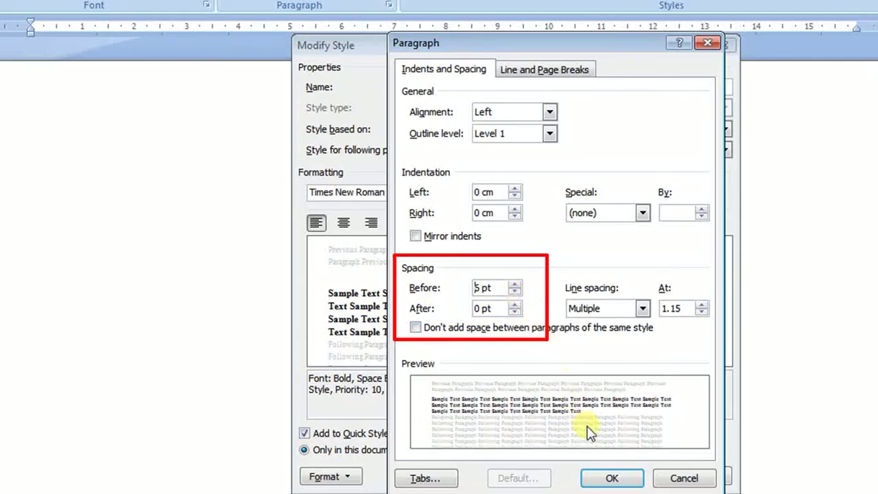
click(610, 479)
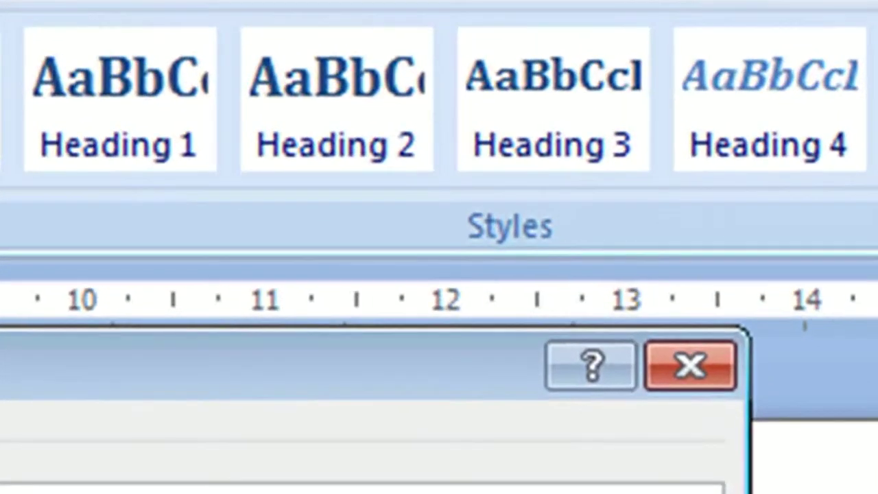
key(Return)
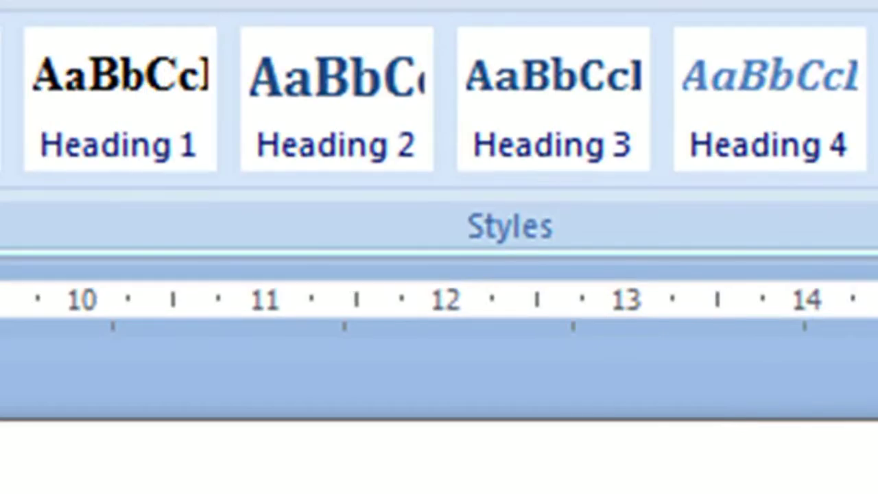
Modify the Heading 2 style to use Times New Roman, size 12, with the Automatic font colour
right_click(326, 137)
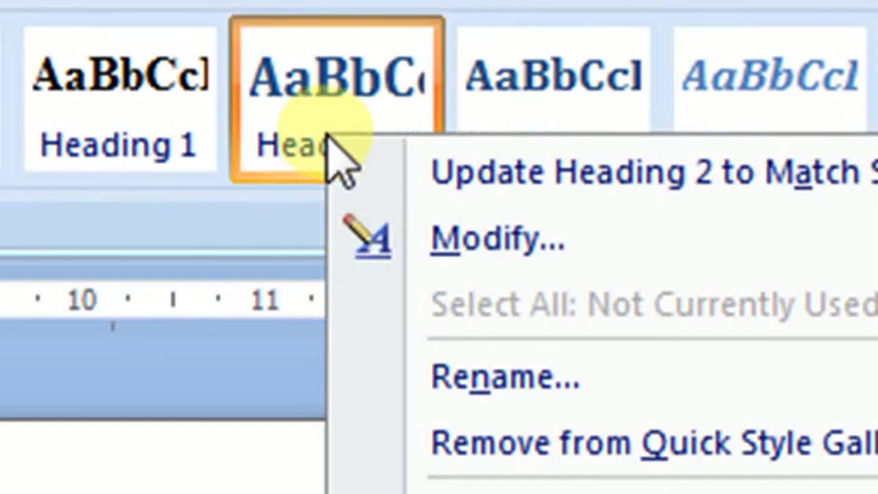
click(449, 240)
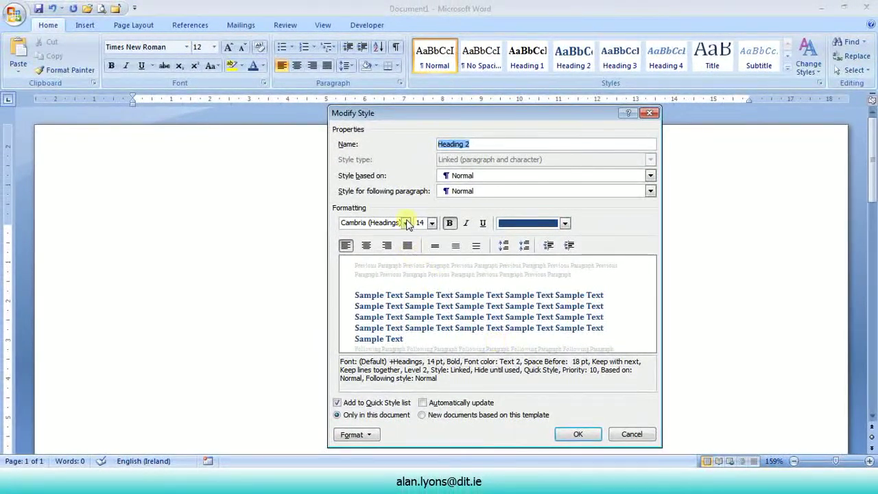
click(406, 223)
click(389, 267)
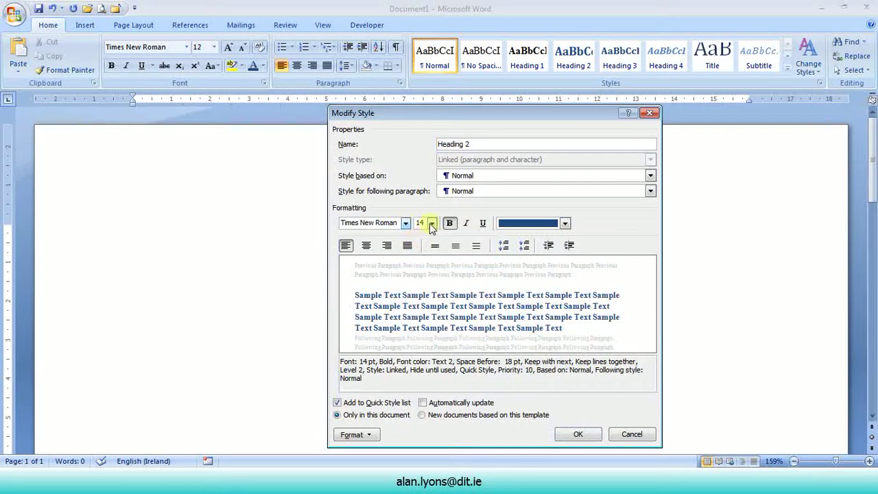
click(432, 223)
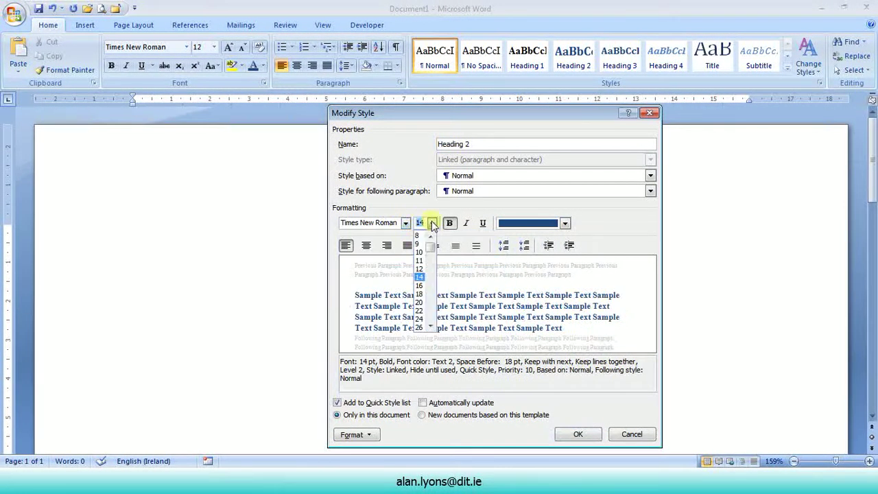
click(419, 262)
click(565, 223)
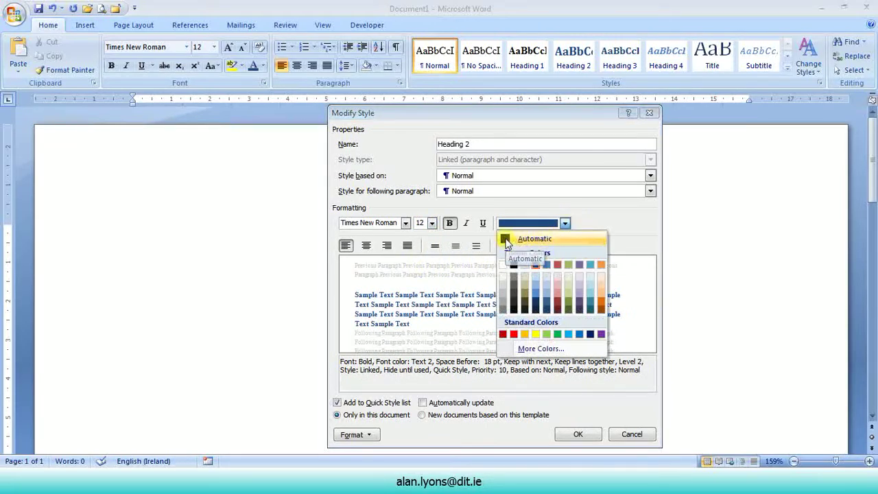
click(506, 240)
Set the Heading 2 style's paragraph spacing before to 6 pt and save the style
click(353, 436)
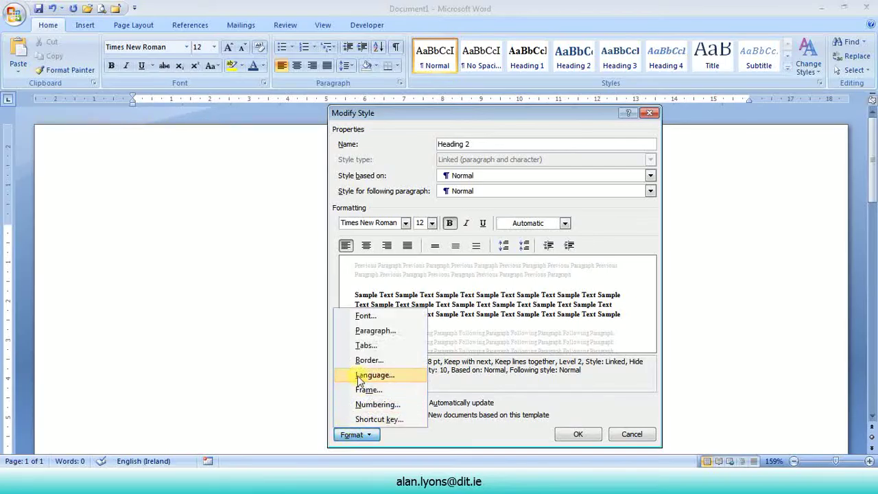
click(371, 330)
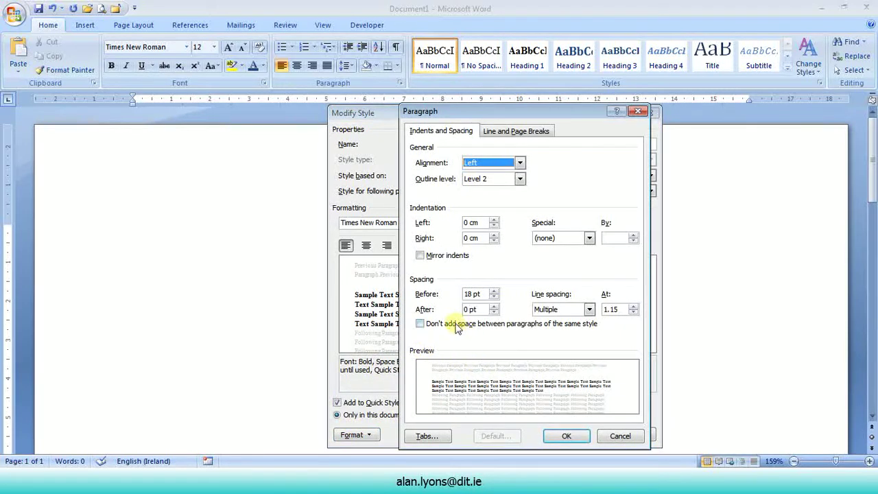
click(494, 297)
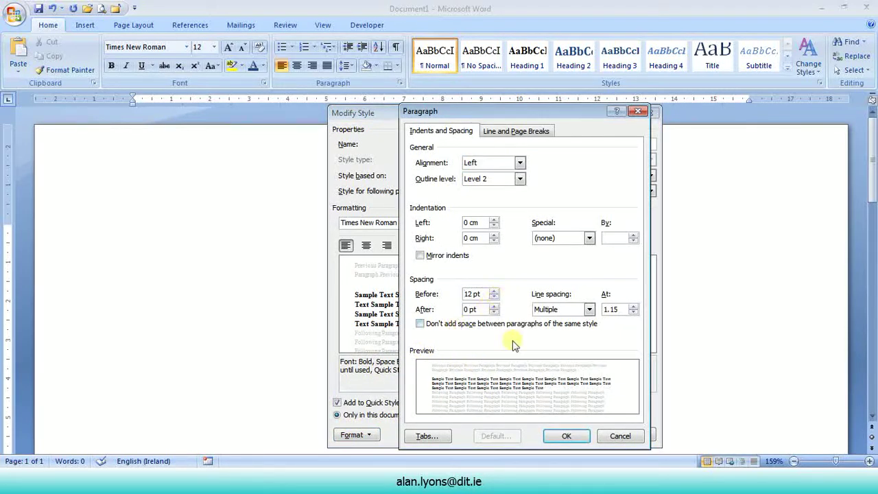
click(495, 297)
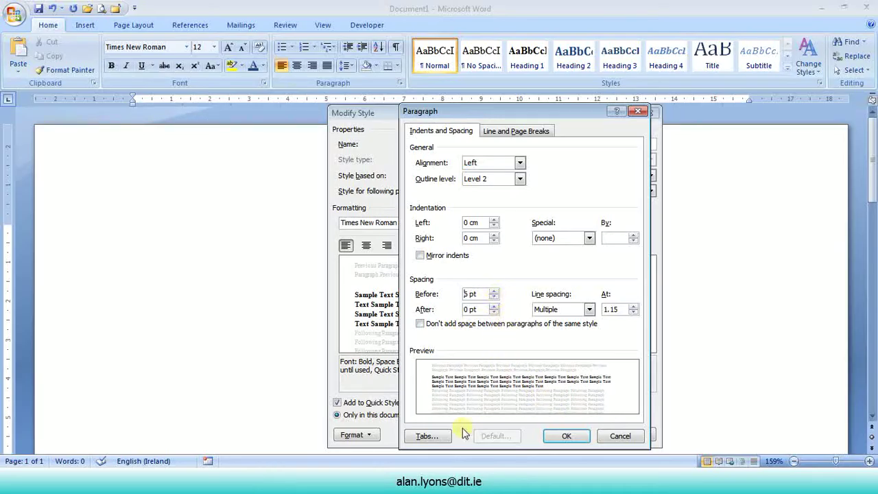
click(566, 436)
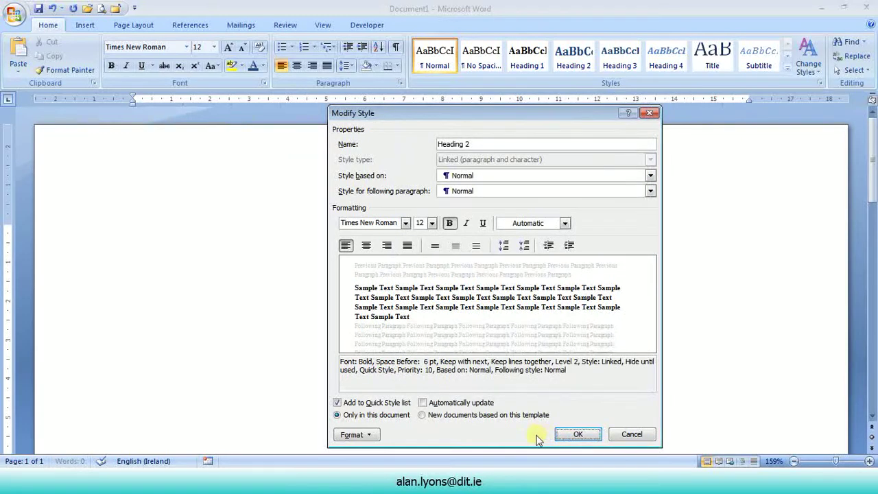
click(578, 435)
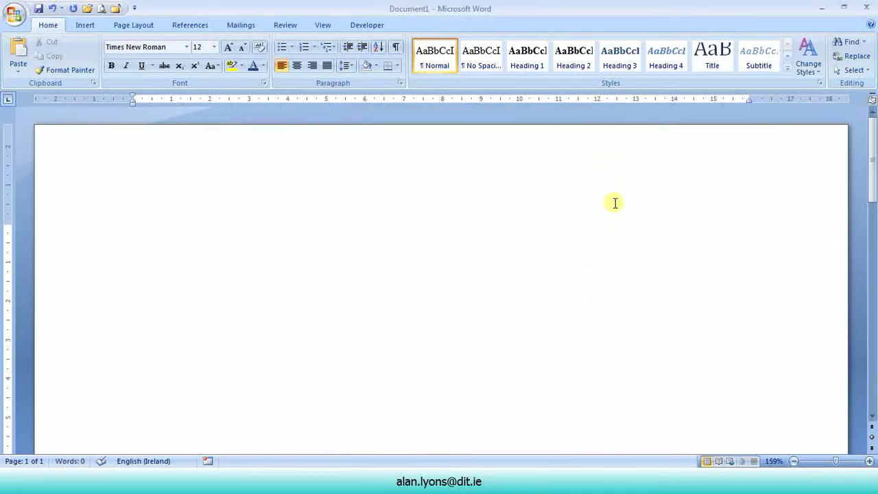
Modify the Heading 3 style to use Times New Roman, size 12, with the Automatic font colour
right_click(616, 64)
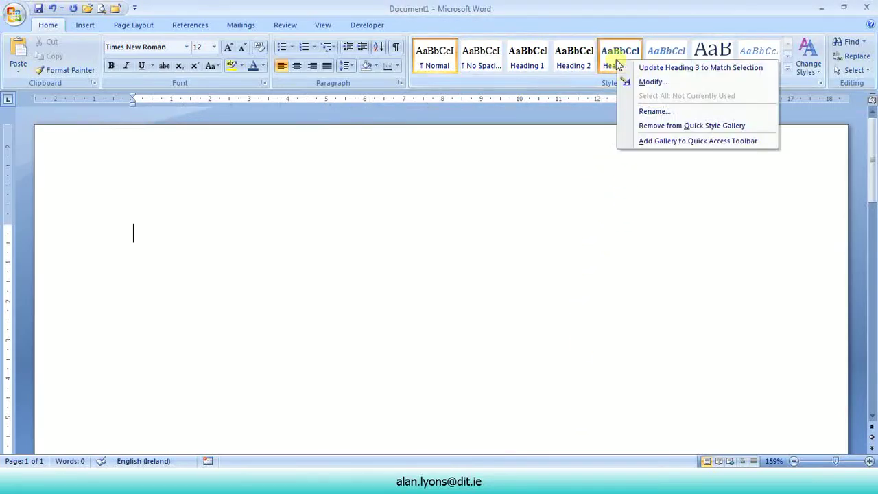
click(644, 82)
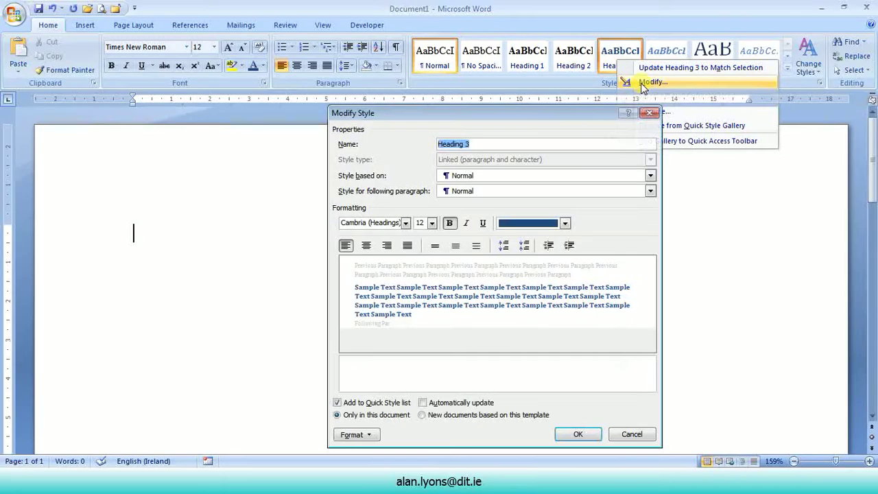
click(405, 228)
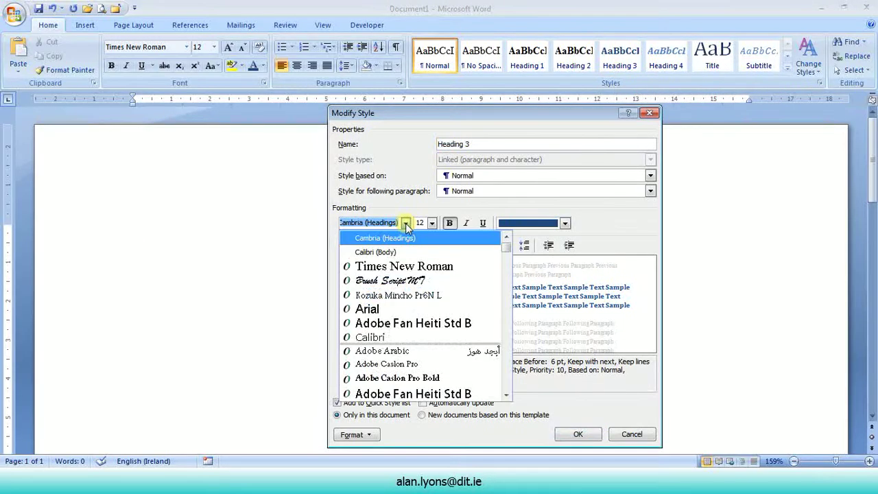
click(384, 268)
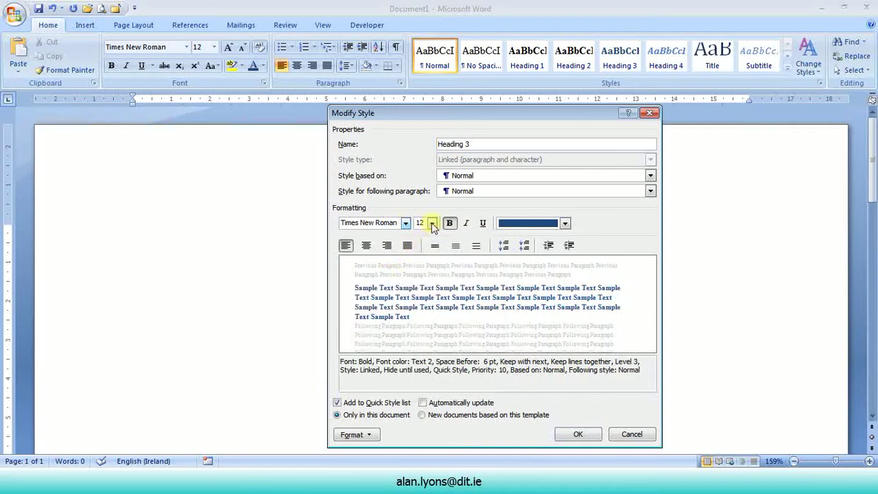
click(433, 223)
click(419, 269)
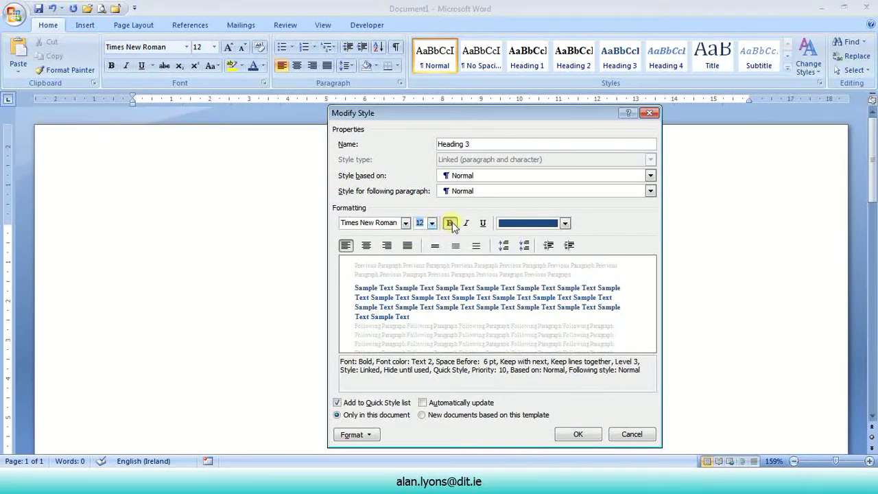
click(565, 224)
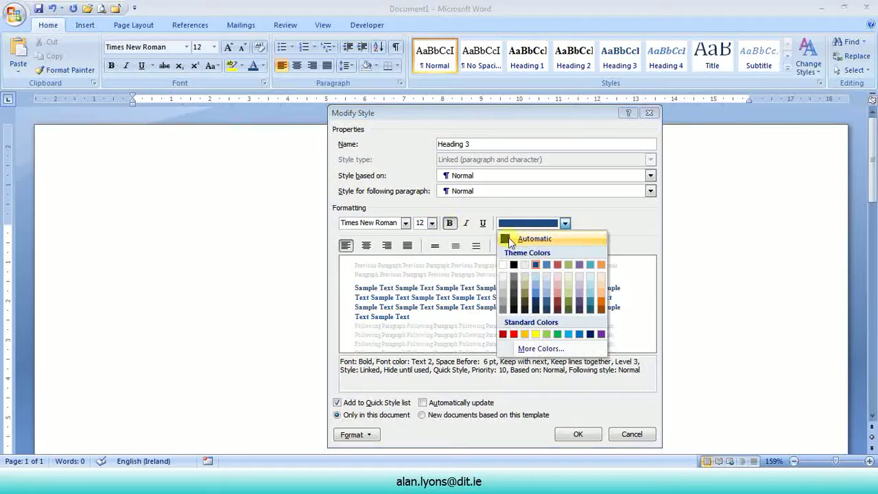
click(510, 239)
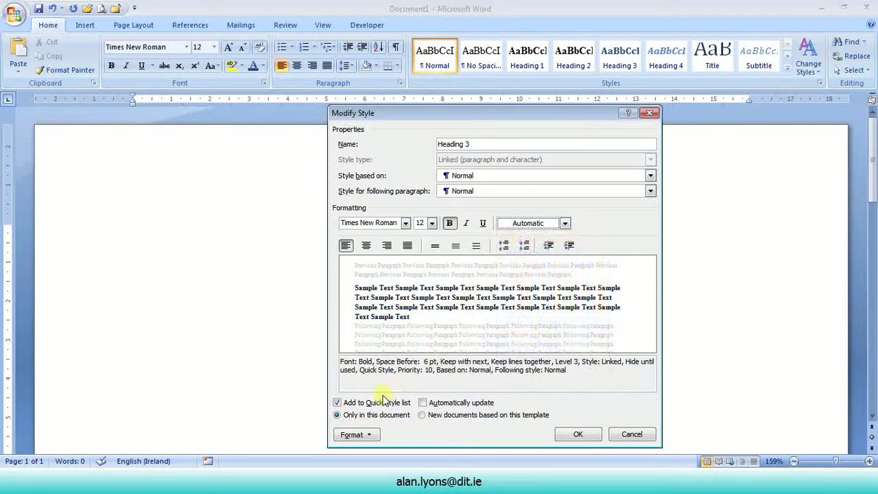
Accept the Heading 3 style's paragraph spacing with 6 pt before and save the style
click(365, 435)
click(371, 330)
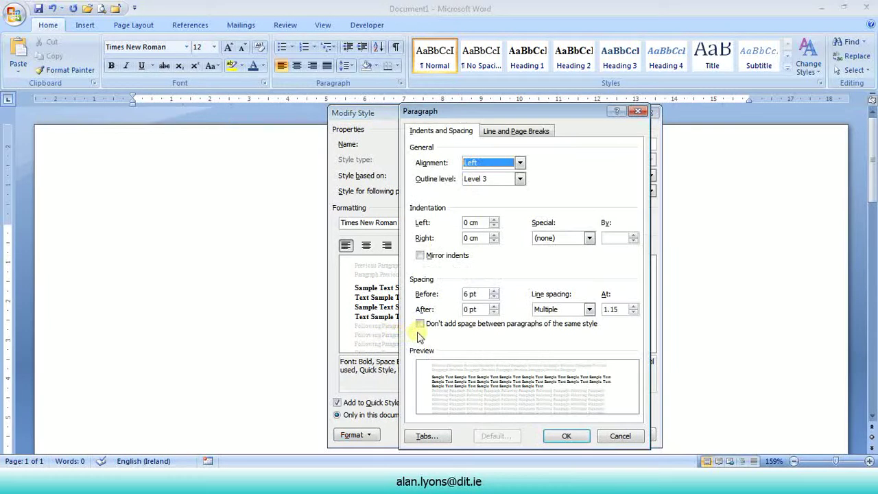
click(562, 436)
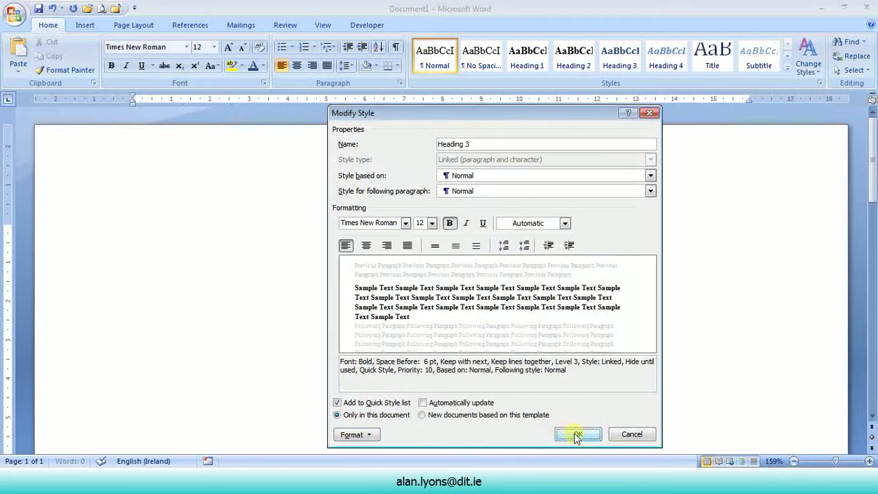
click(576, 434)
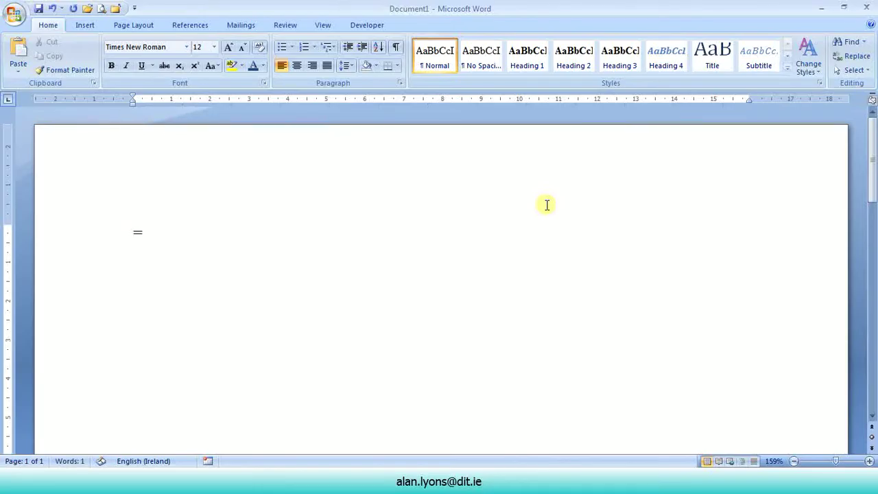
Generate sample body text in the empty document with =rand(10,10)
text(rand)
text((10,10)
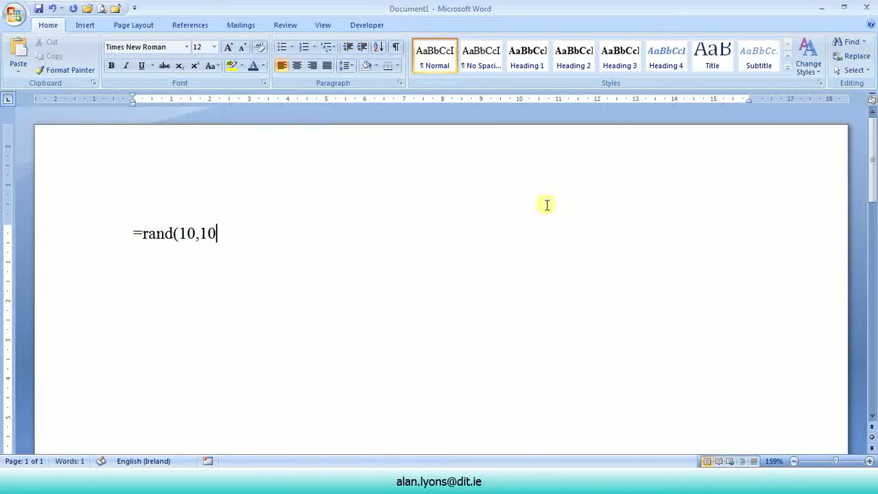
text())
key(Return)
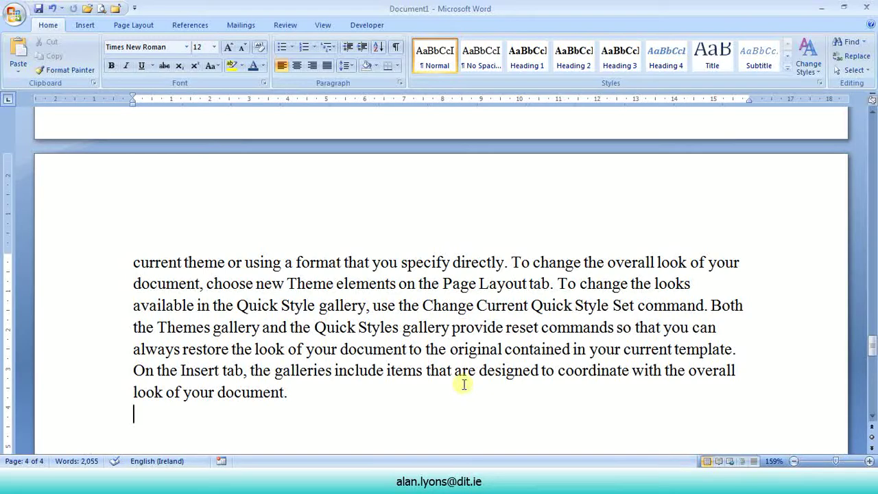
Add a line at the very start of the document with the Heading 1 style and the text "Chapter 1"
key(ctrl+Home)
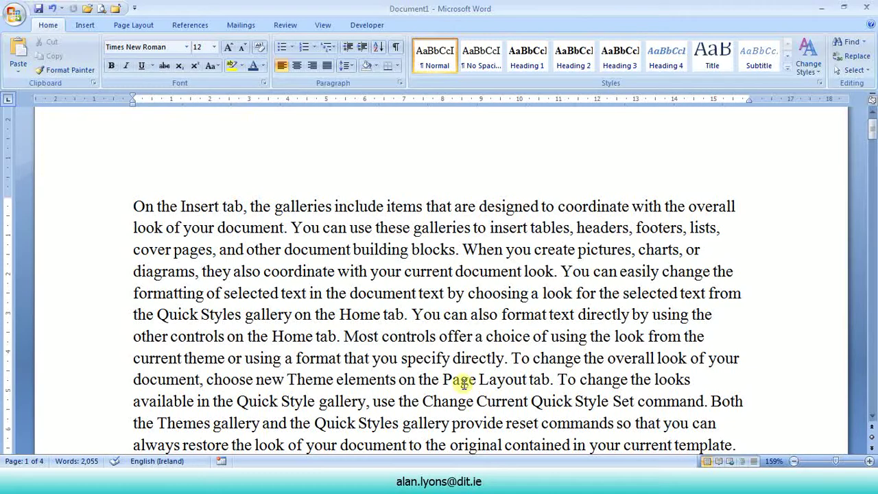
key(Return)
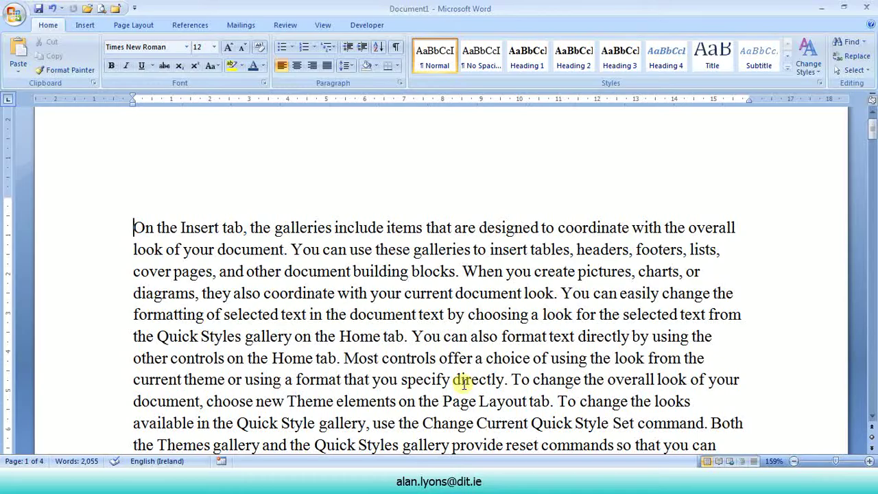
key(Up)
click(532, 67)
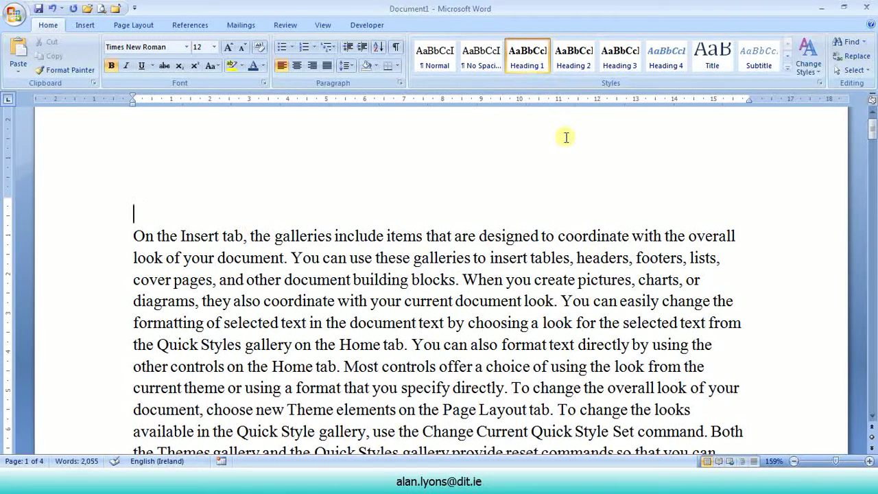
text(Chapter 1)
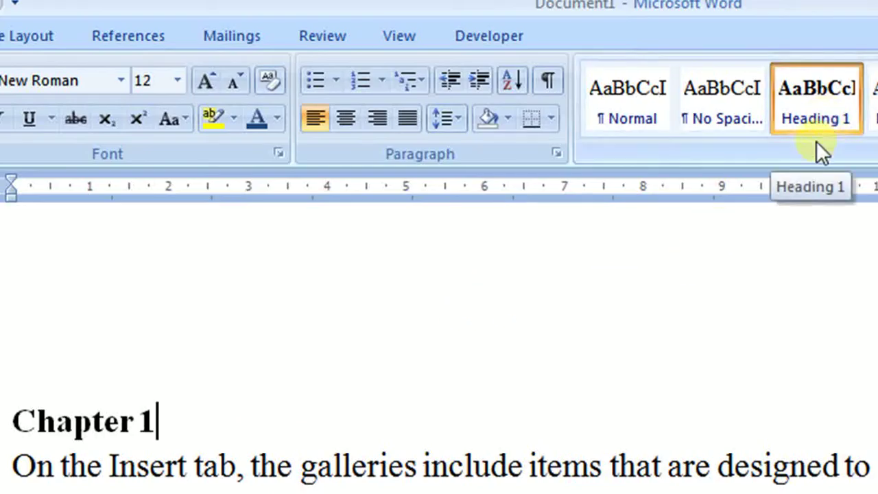
Insert a blank line above the Chapter 1 heading and place the cursor on it
click(43, 470)
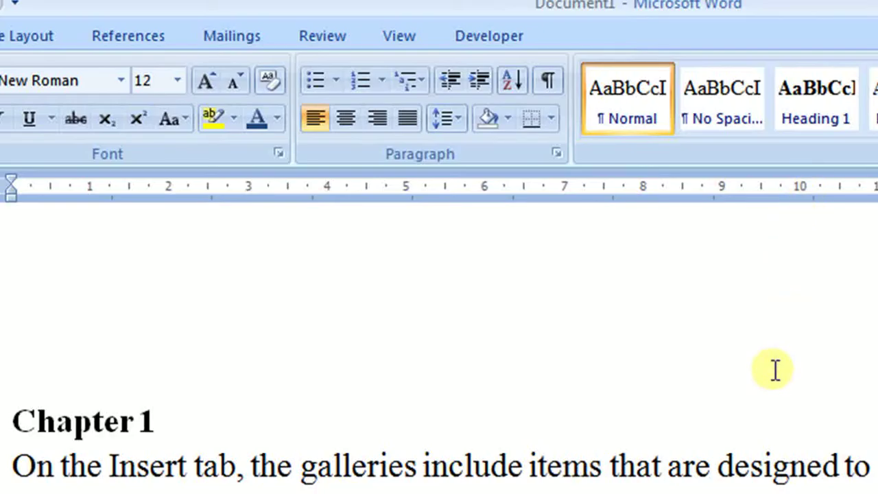
click(8, 417)
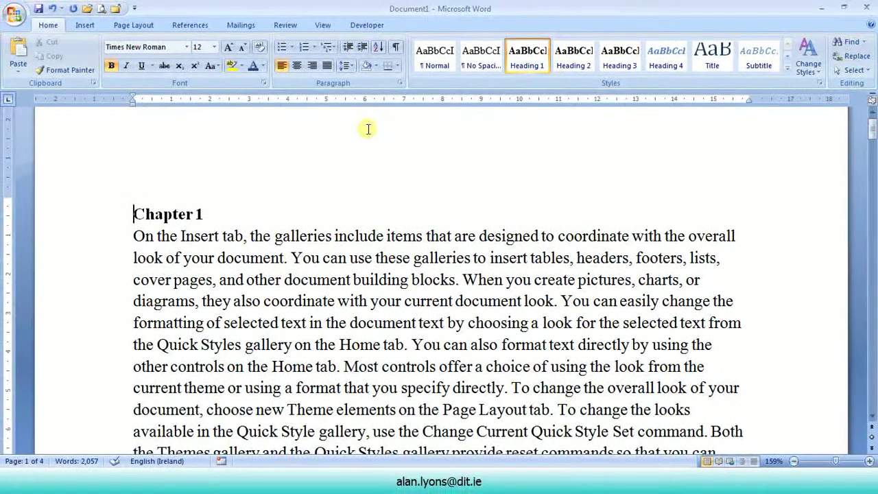
key(Return)
key(Up)
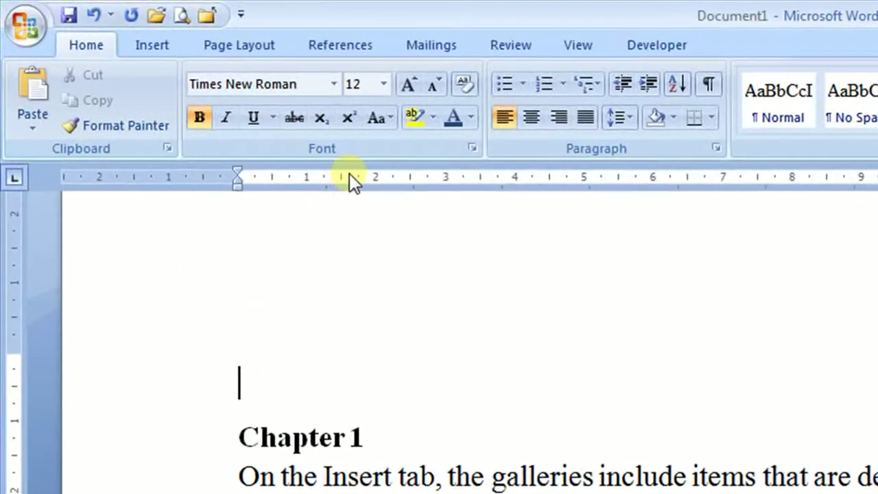
Insert the built-in Automatic Table 1 table of contents above the Chapter 1 heading
click(346, 45)
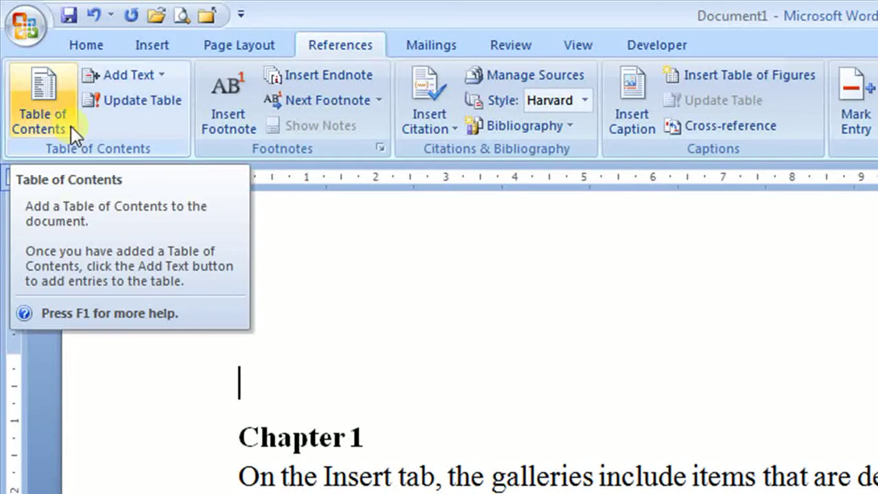
click(71, 125)
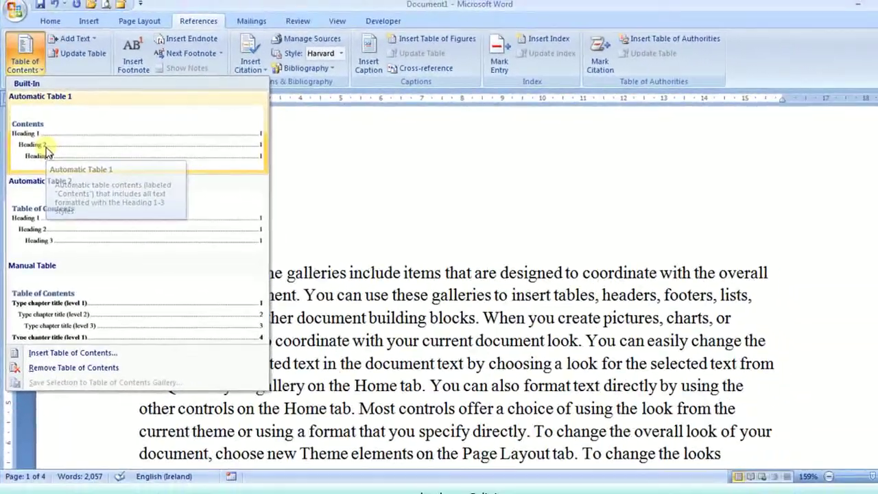
click(60, 163)
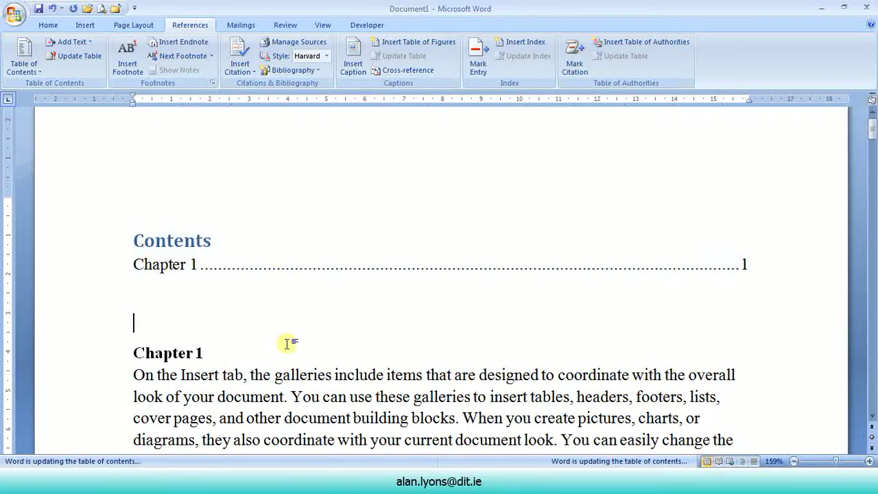
Format the "Contents" title of the table of contents in Times New Roman with the Automatic font colour
click(209, 240)
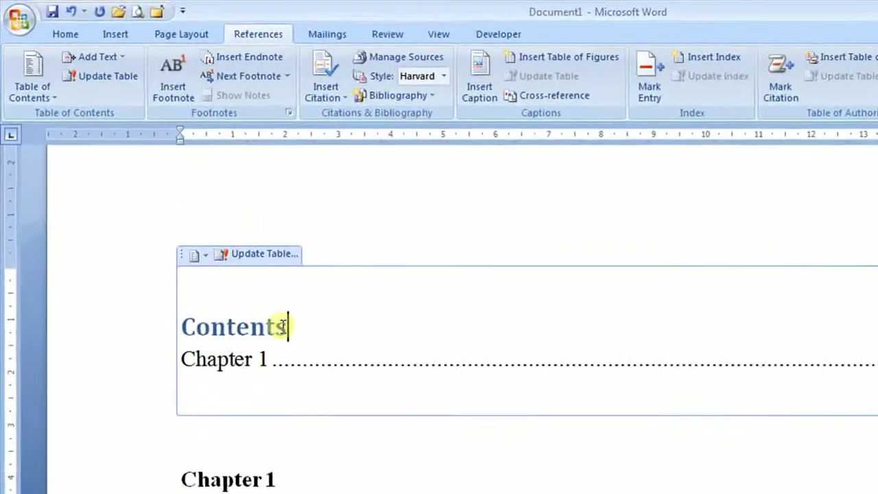
drag(282, 327, 180, 325)
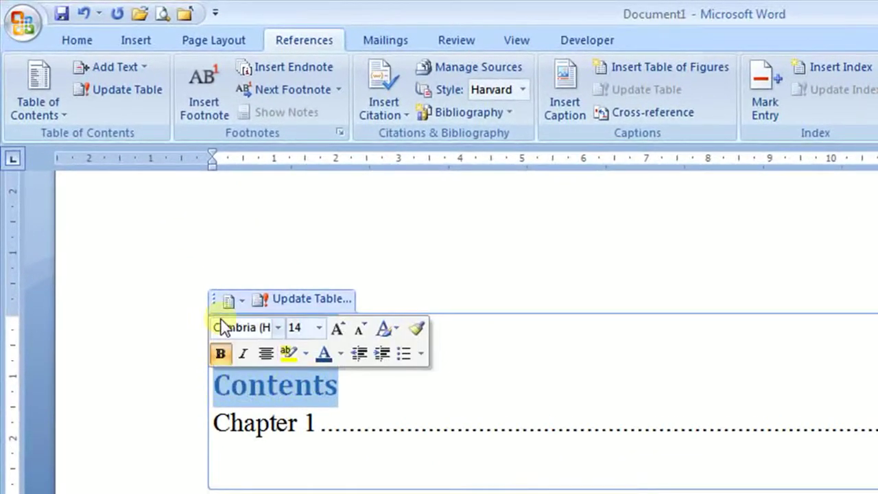
click(72, 40)
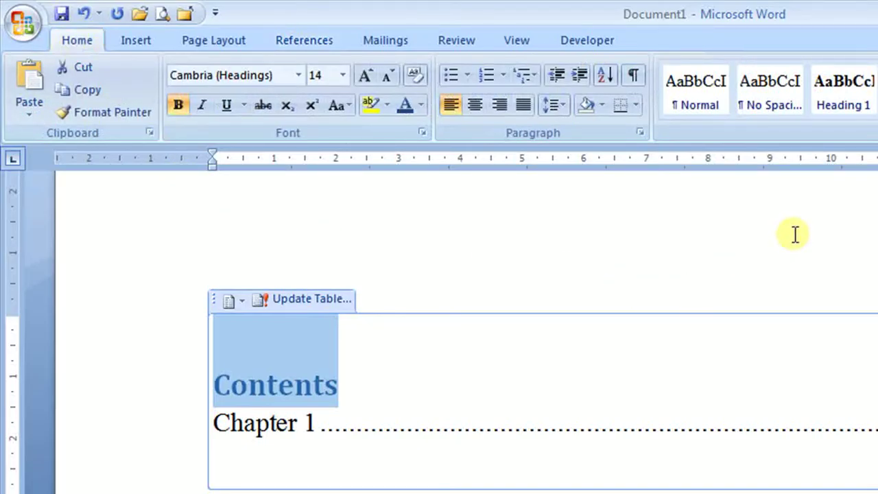
click(299, 76)
click(278, 198)
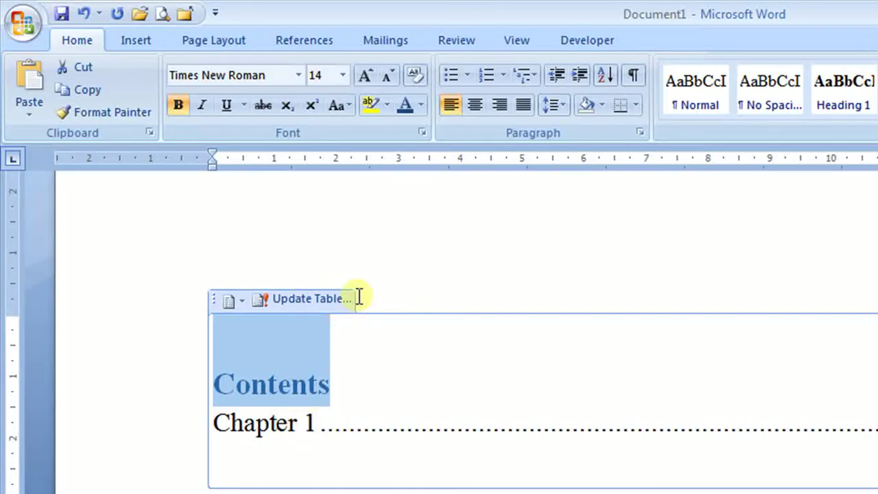
click(422, 104)
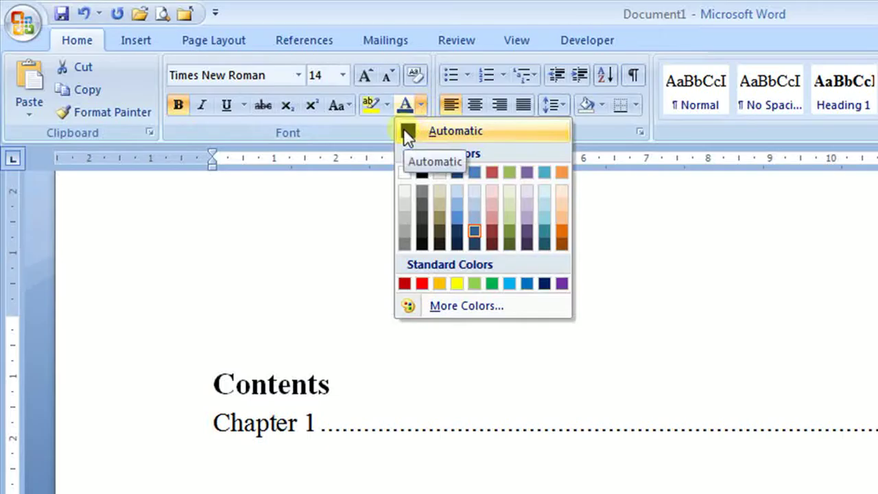
click(405, 130)
click(365, 398)
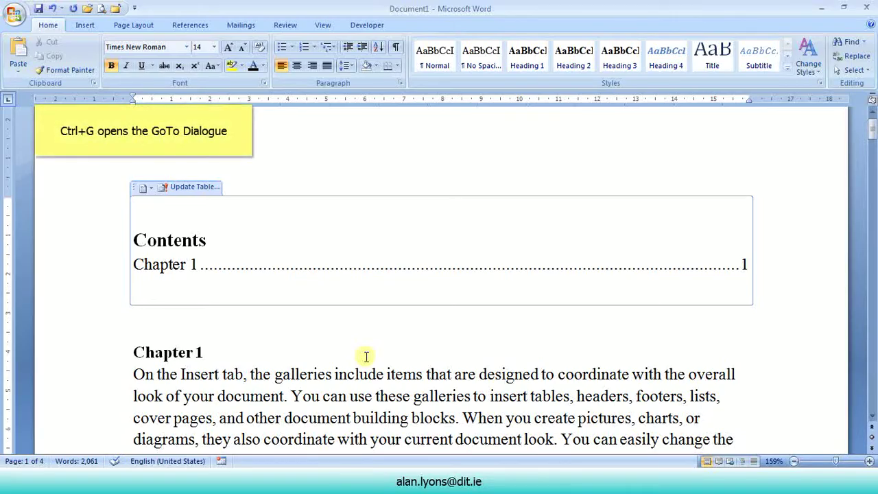
Go to page 2 of the document with the Go To command and close its dialog
key(ctrl+g)
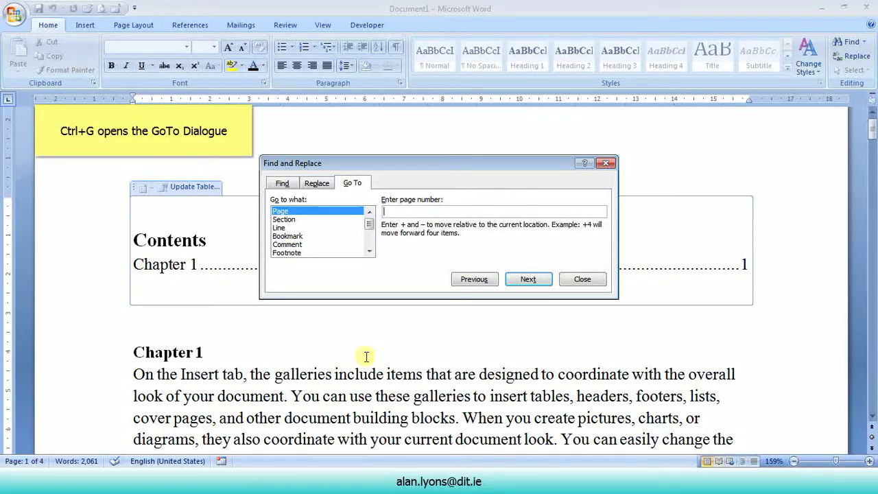
text(2)
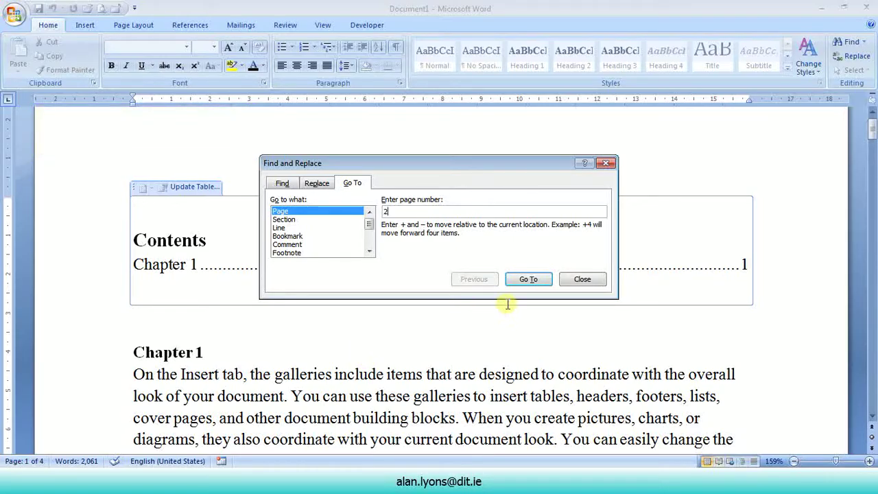
click(528, 279)
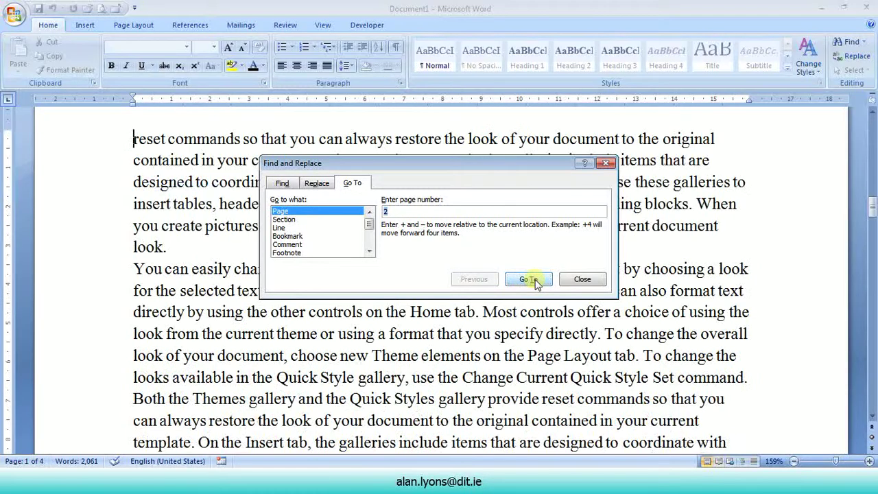
click(583, 279)
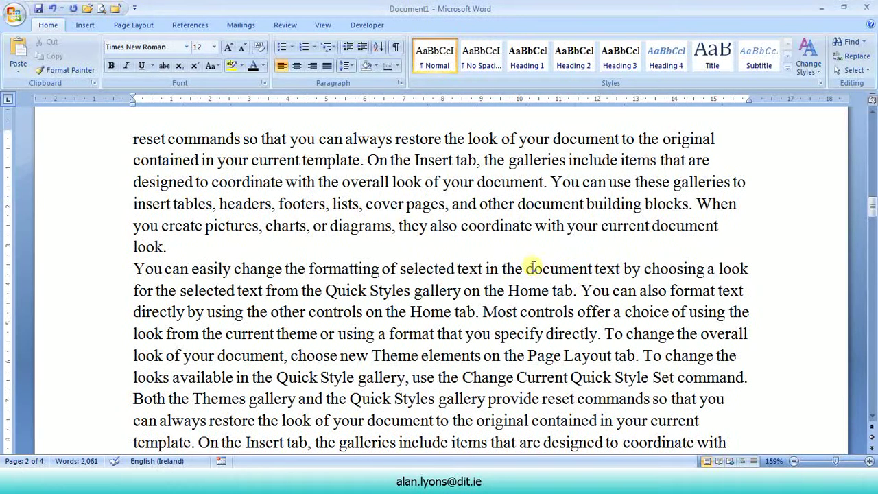
Add a Heading 1 line reading "Chapter 2" above the page 2 paragraph that starts "You can easily change the formatting"
scroll(533, 266, up, 3)
scroll(533, 266, down, 2)
click(136, 271)
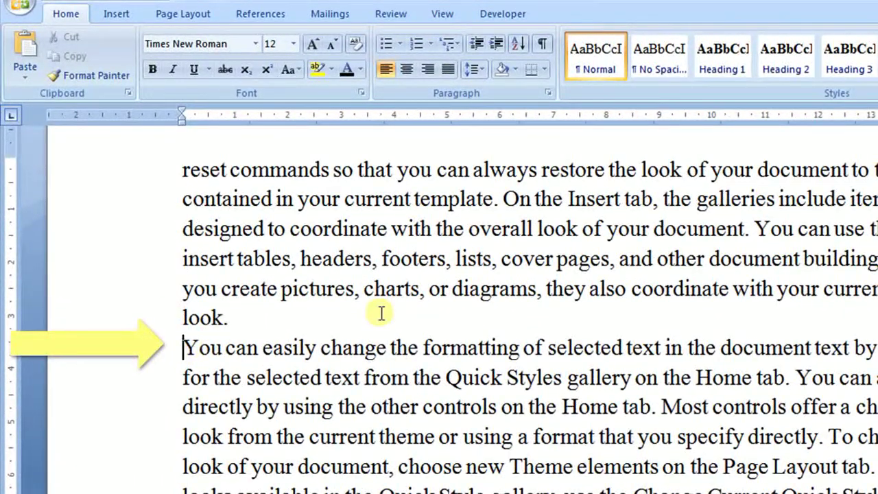
key(Return)
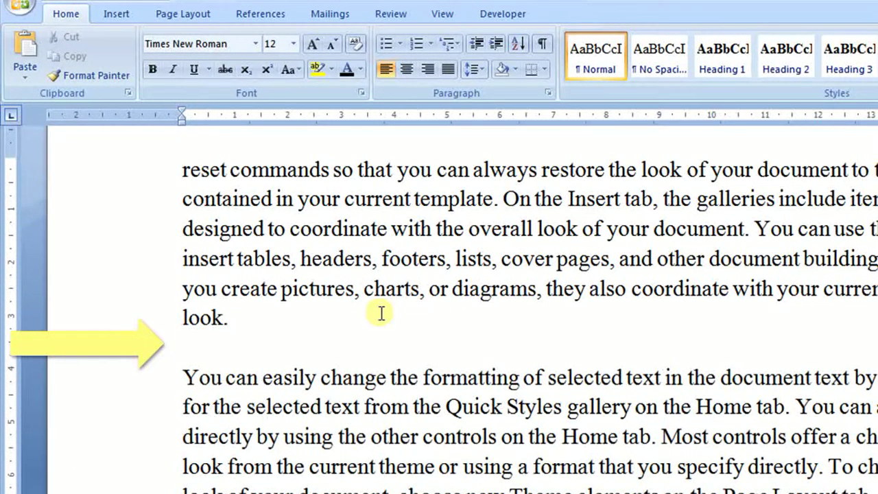
key(Up)
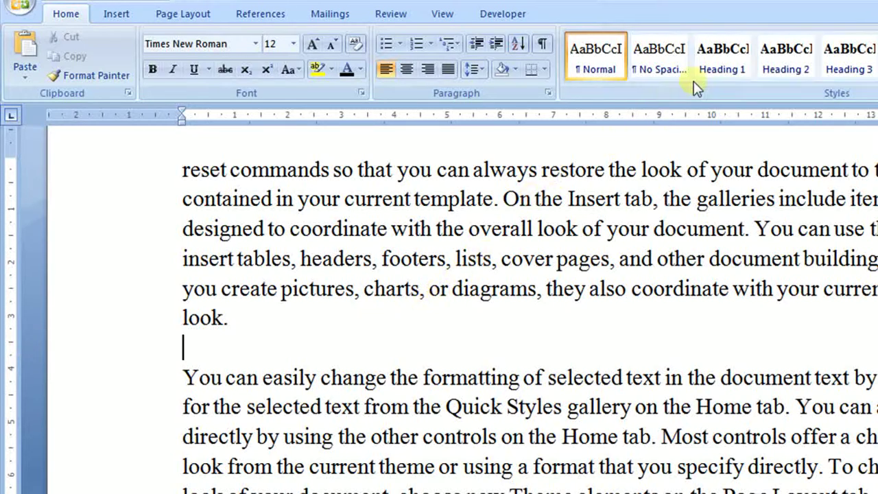
click(721, 63)
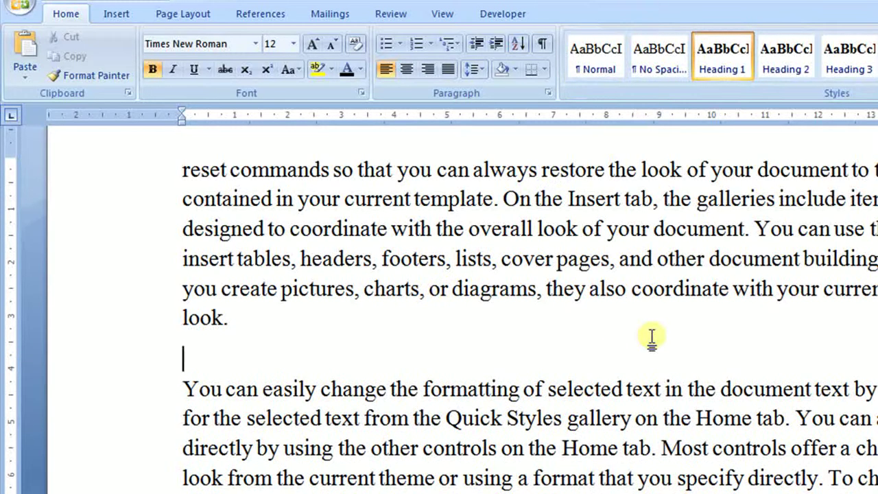
text(Cha)
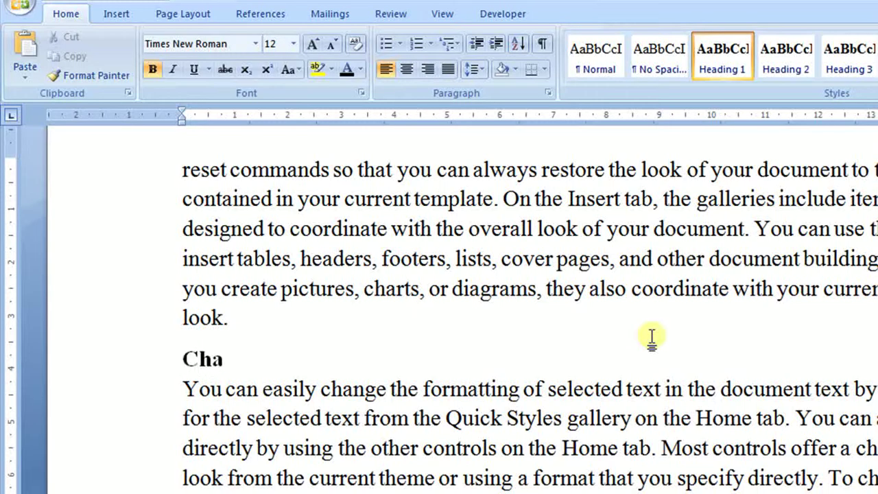
text(pter)
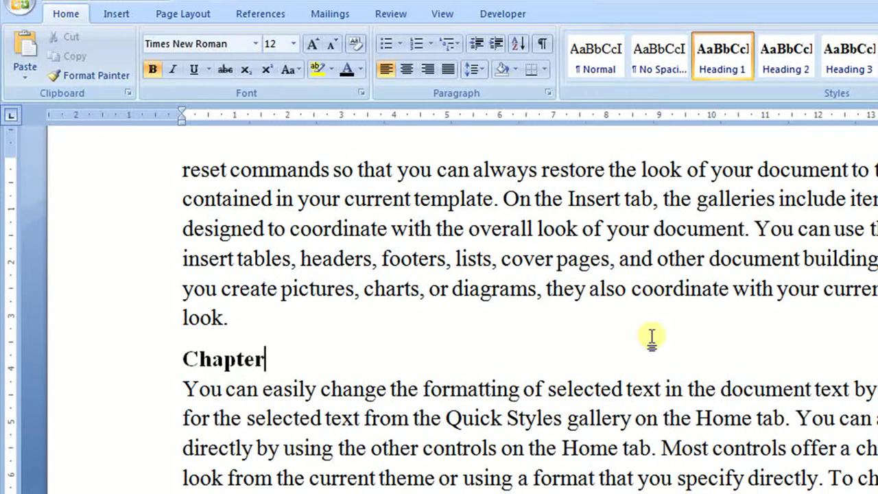
text( 2)
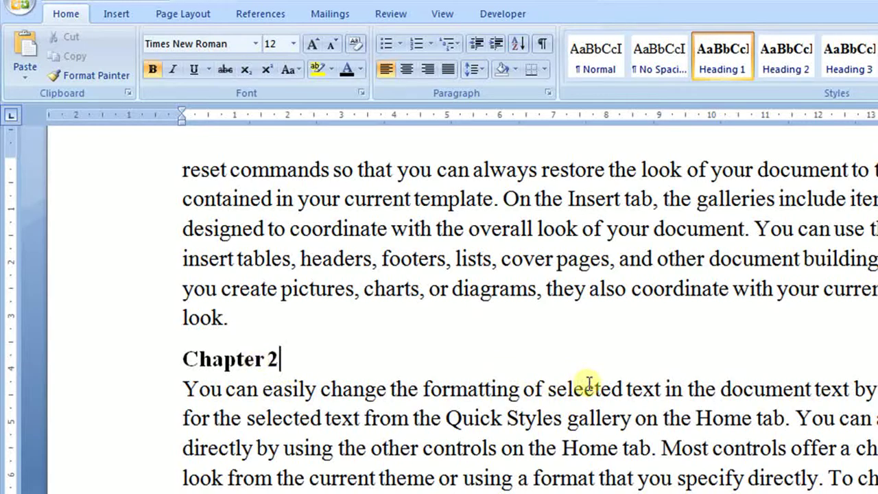
Return to the start of the document and update the entire table of contents to pick up the Chapter 2 heading
key(ctrl+Home)
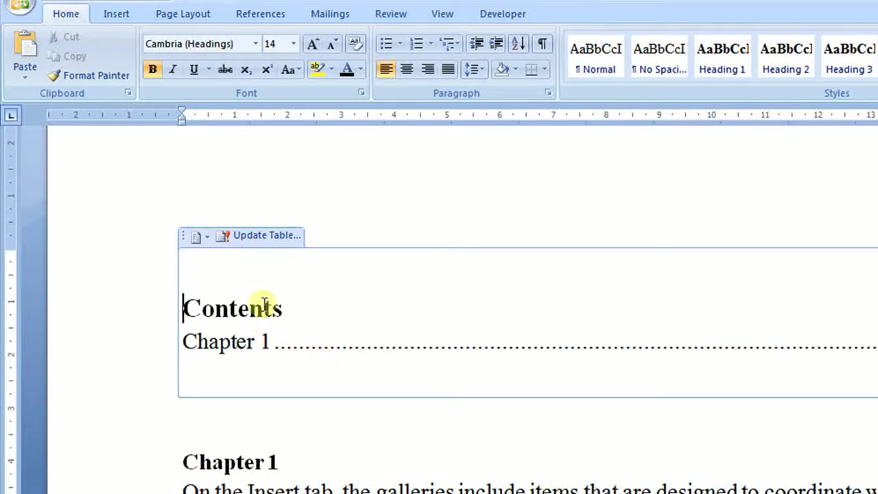
click(260, 236)
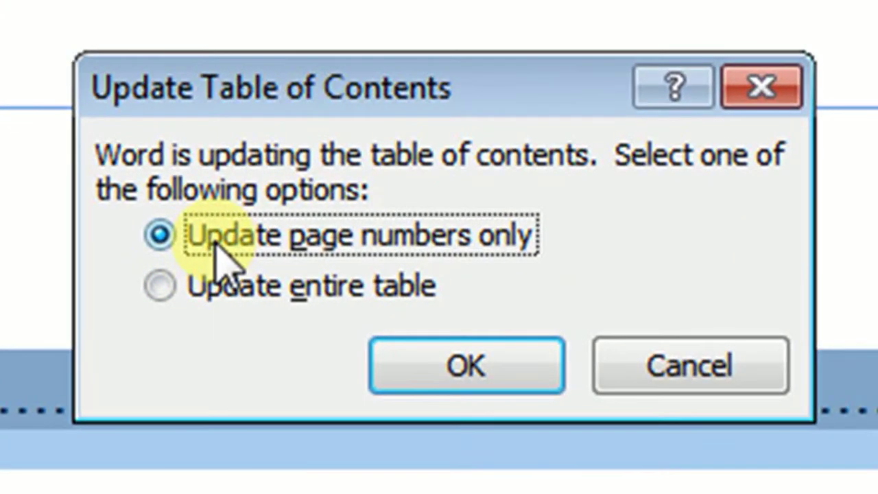
click(161, 288)
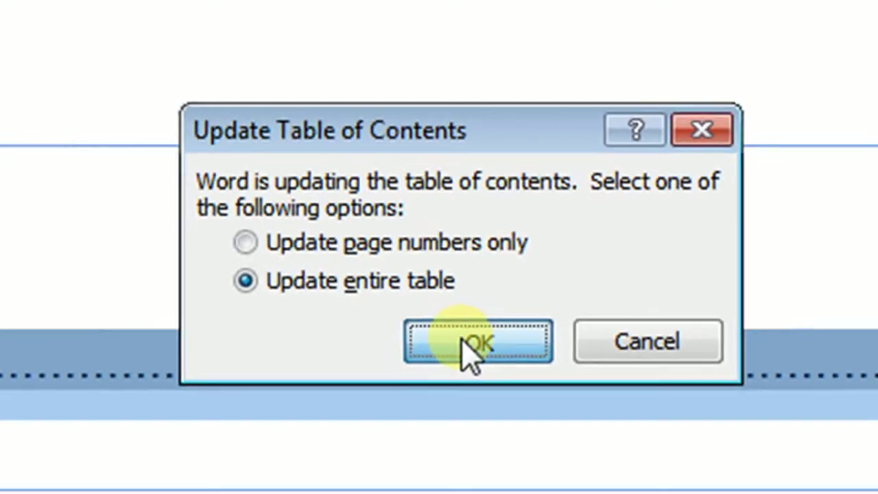
click(449, 367)
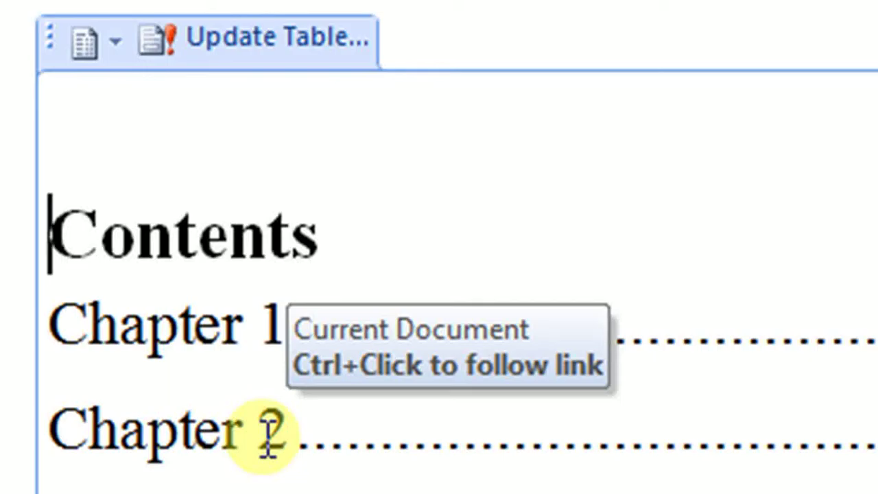
Follow the Chapter 2 contents link and add a Heading 2 line "New Research" above the paragraph starting "You can also format text directly"
ctrl+click(268, 439)
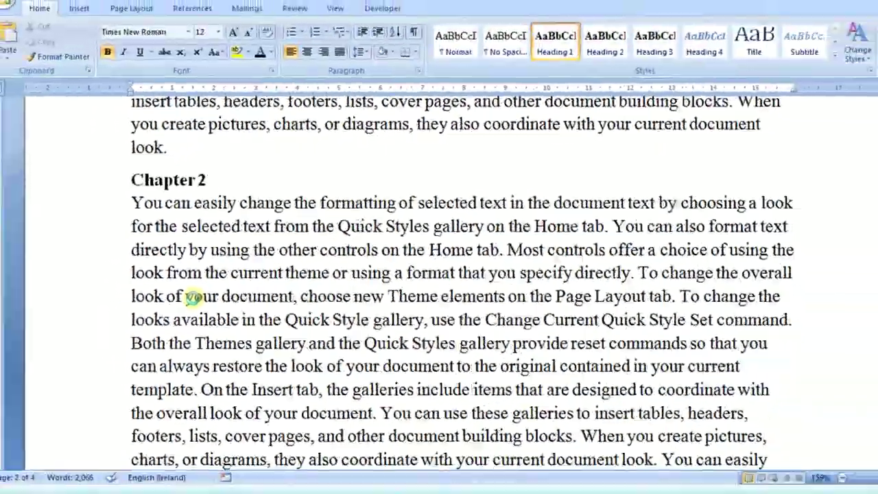
scroll(264, 432, down, 2)
scroll(188, 290, down, 1)
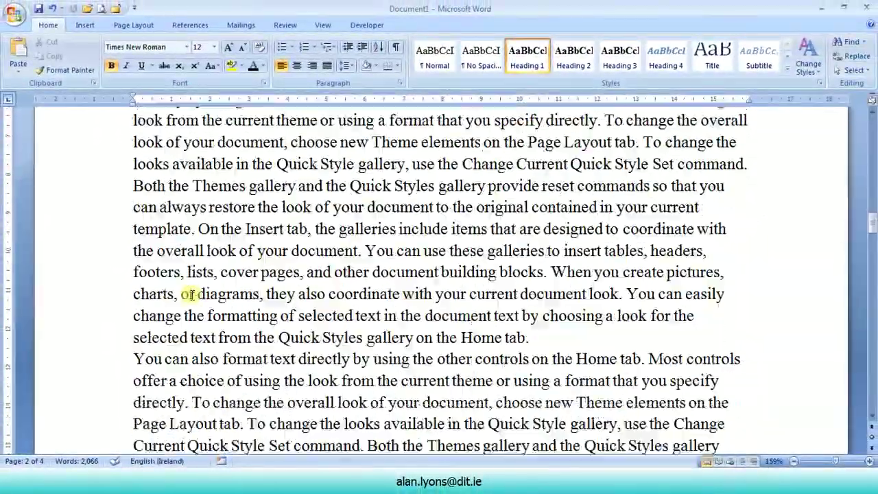
click(135, 357)
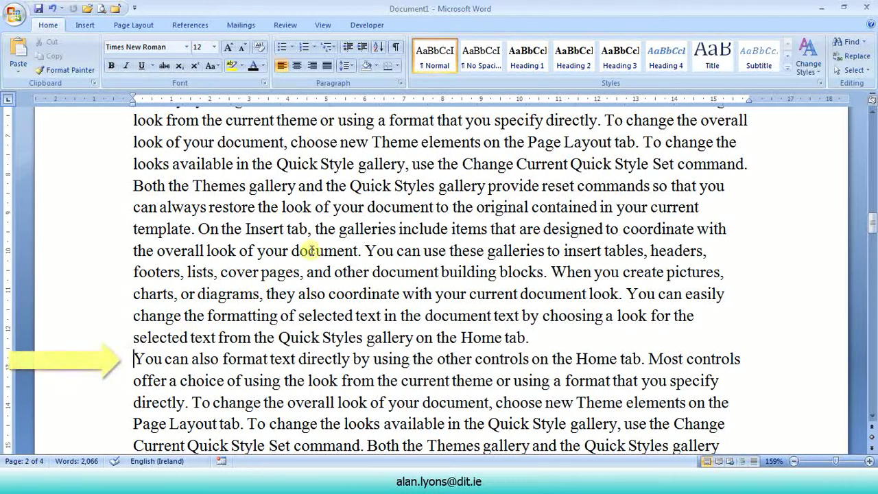
key(Return)
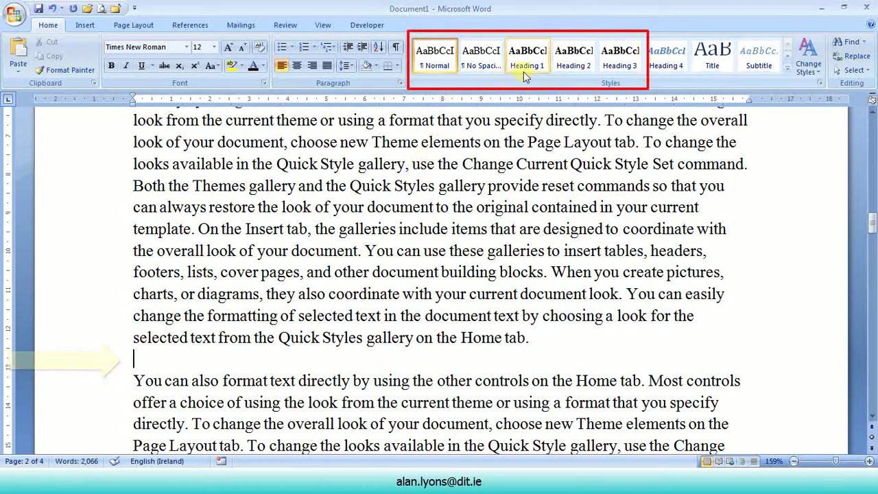
click(574, 63)
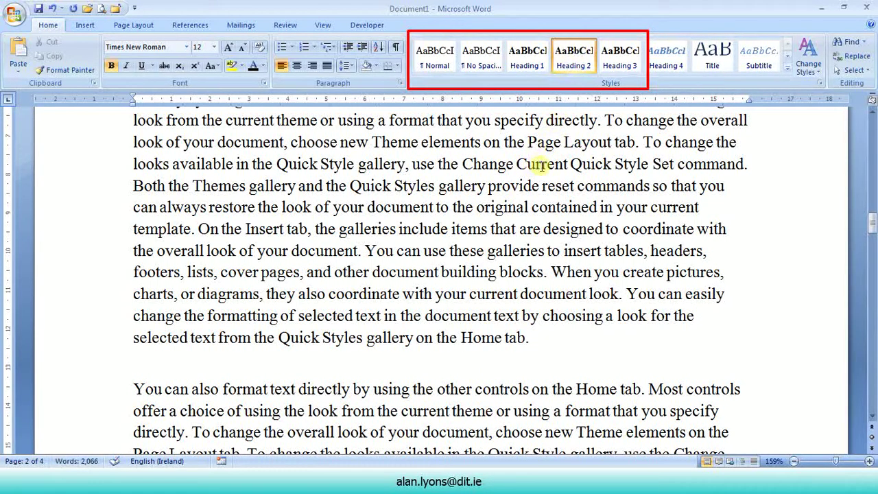
text(New Research)
Add a Heading 3 line reading "Readings" above the paragraph that starts "Most controls offer a choice"
scroll(542, 164, down, 5)
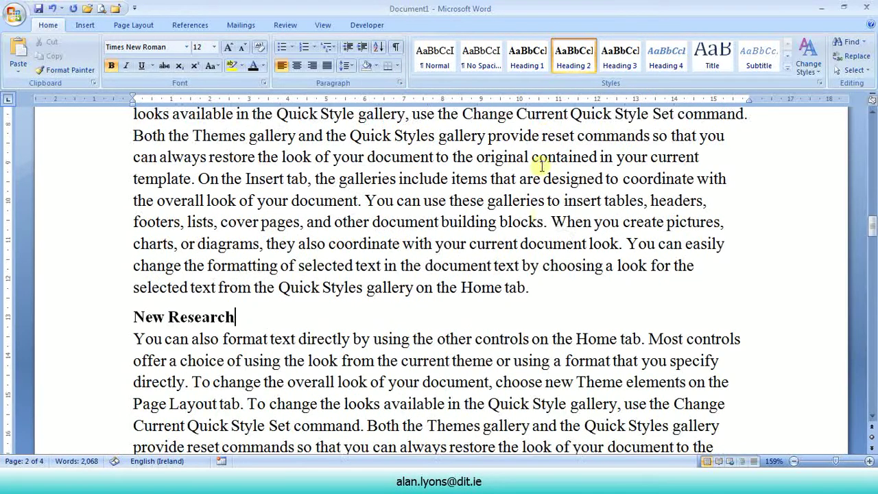
click(133, 370)
key(Return)
scroll(126, 303, down, 1)
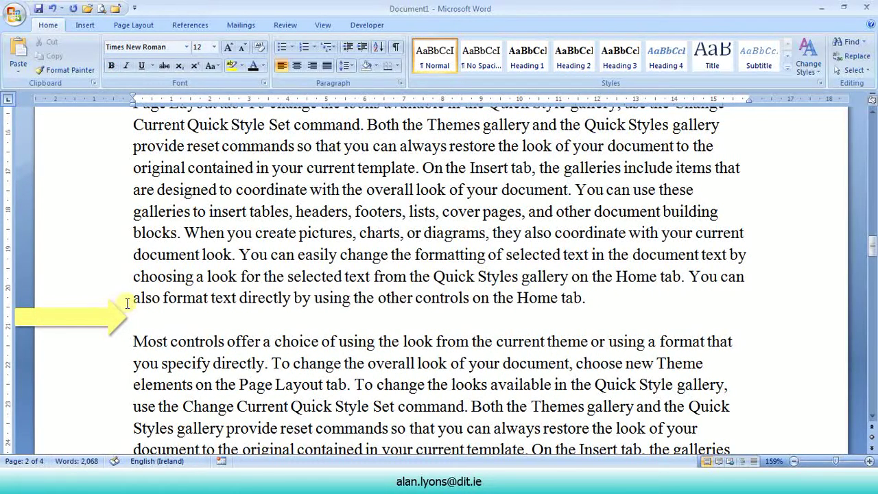
click(620, 55)
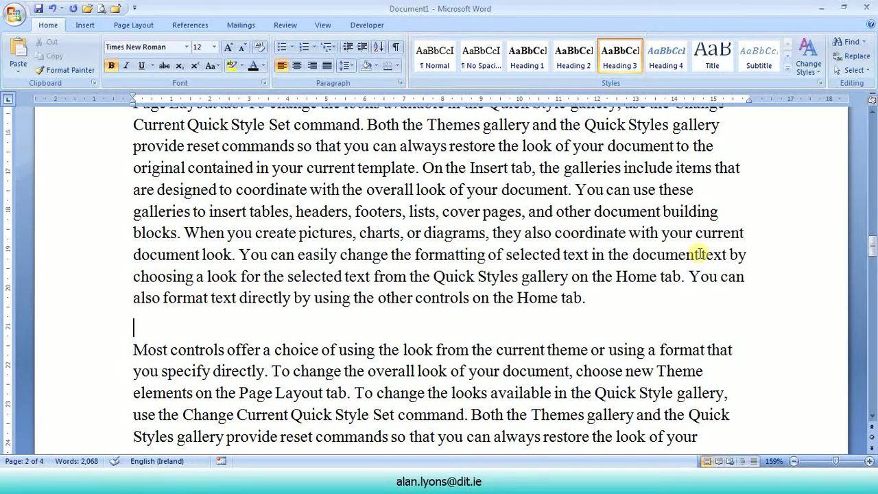
text(Readings)
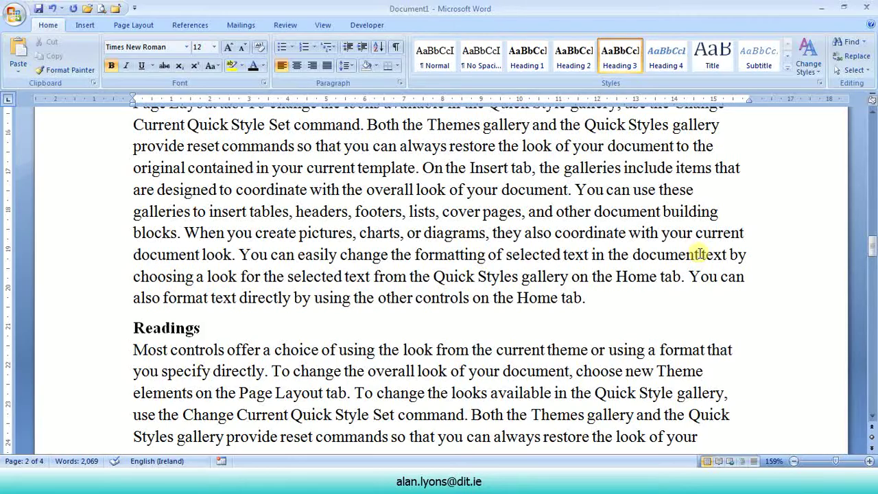
Update the entire table of contents at the document's start to pick up the New Research and Readings subheadings
key(ctrl+Home)
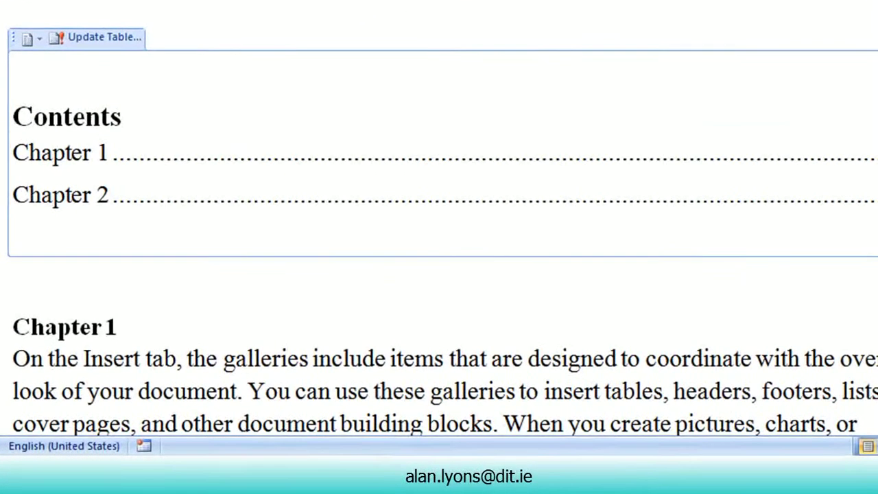
click(98, 40)
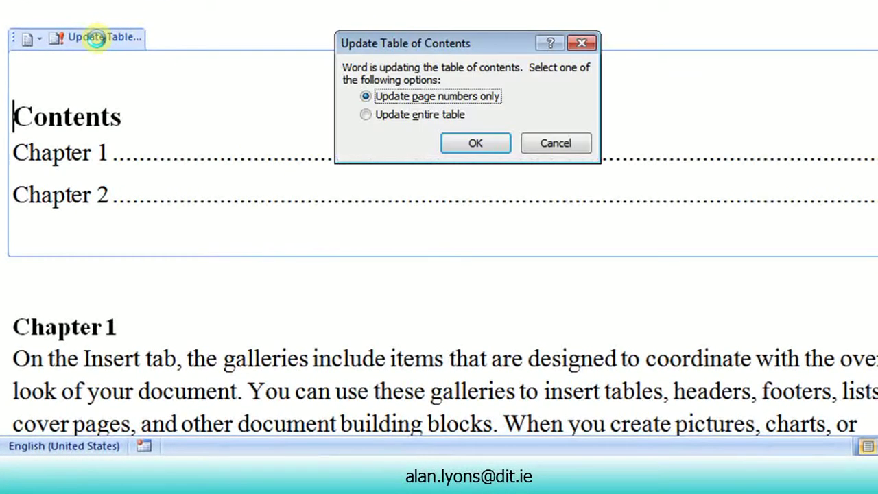
click(366, 115)
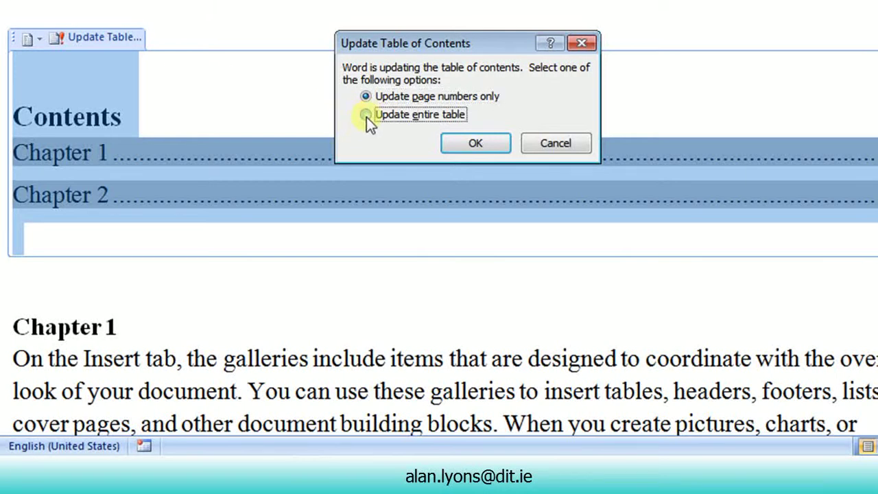
click(483, 142)
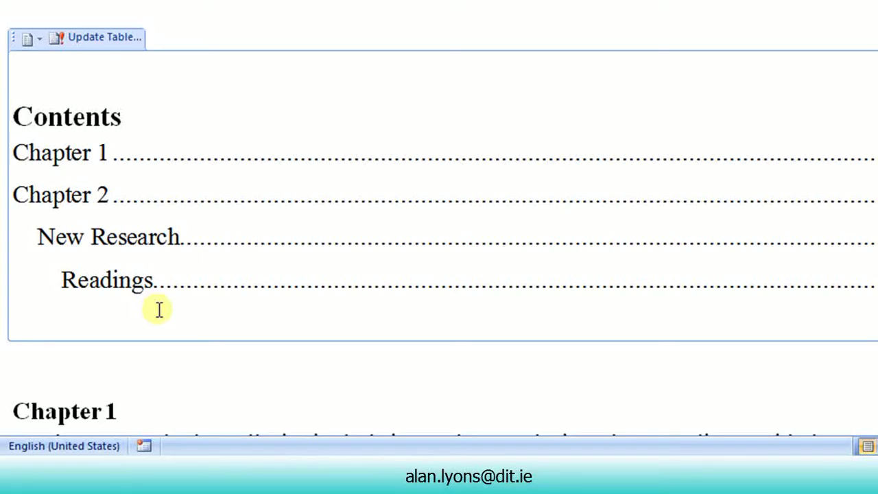
Follow the Readings contents link and add a Heading 1 line "Chapter 3" above the page 4 paragraph starting "On the Insert tab"
ctrl+click(110, 281)
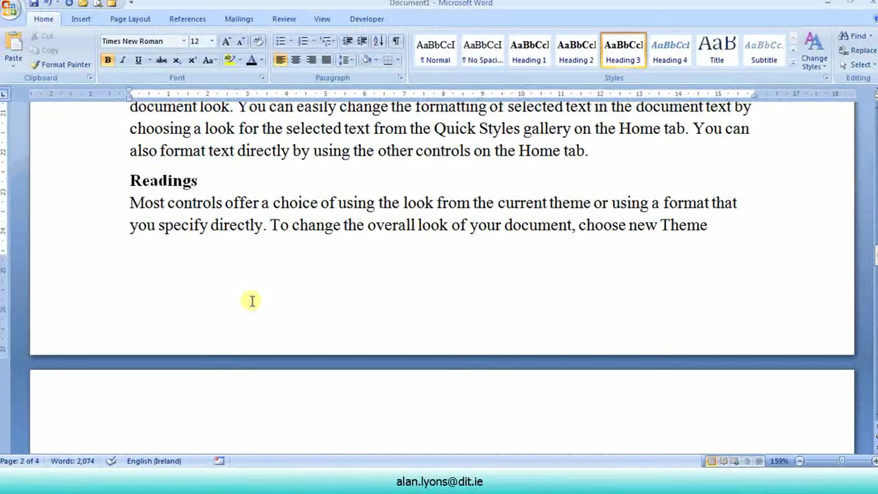
scroll(252, 300, down, 15)
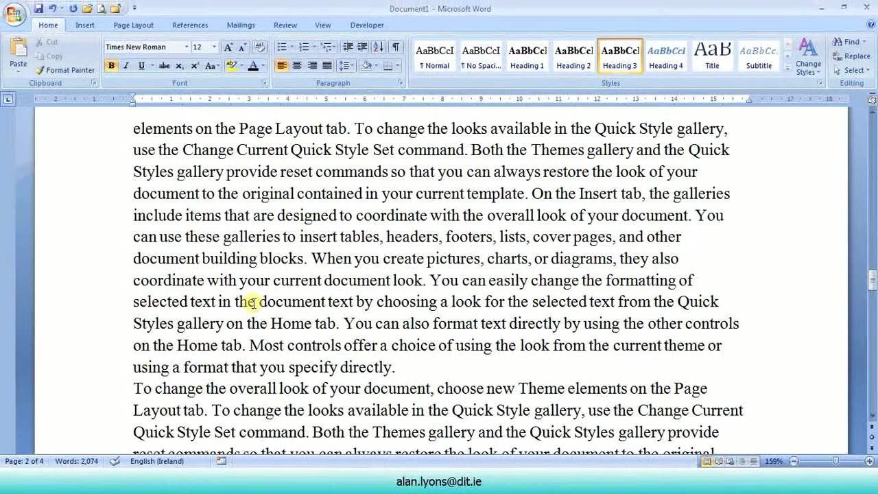
scroll(251, 301, down, 4)
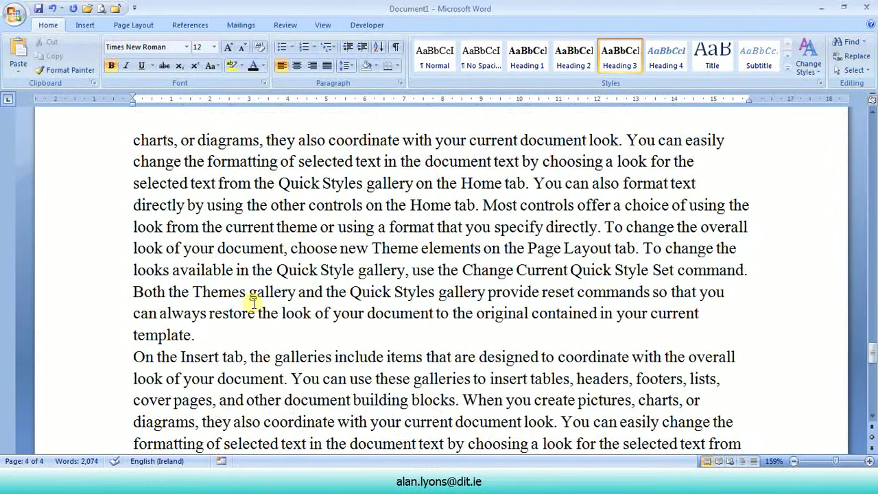
click(135, 355)
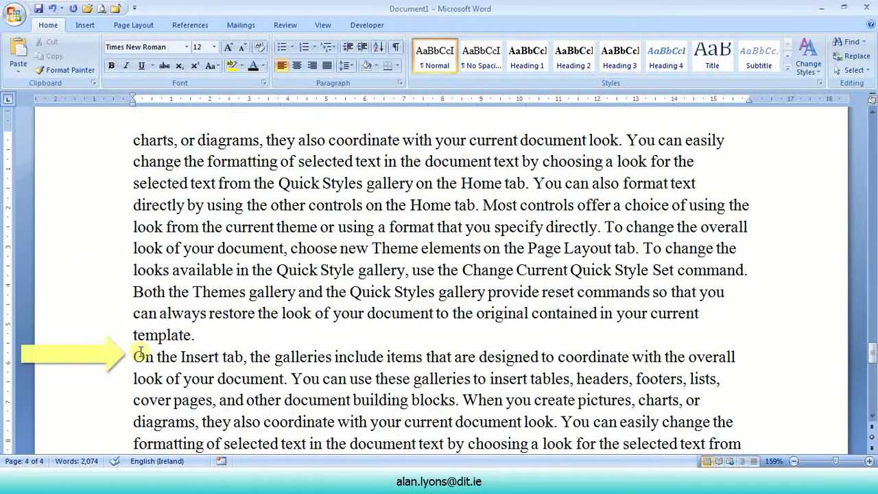
key(Return)
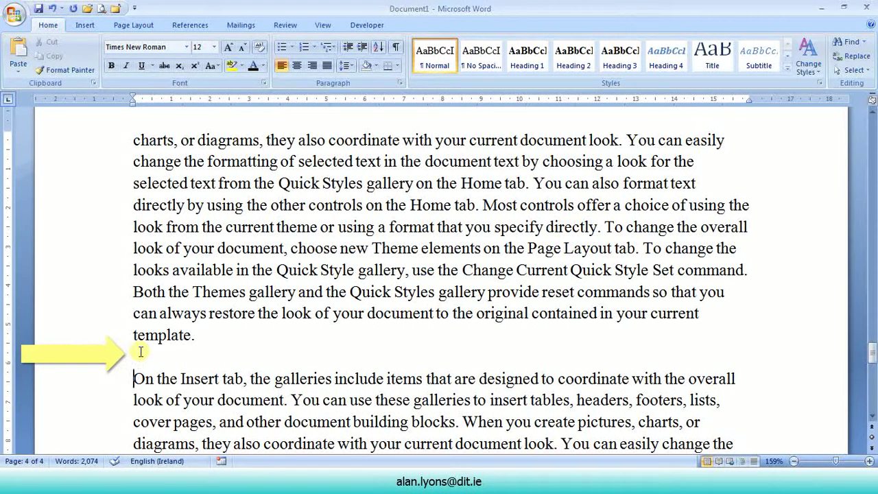
click(140, 351)
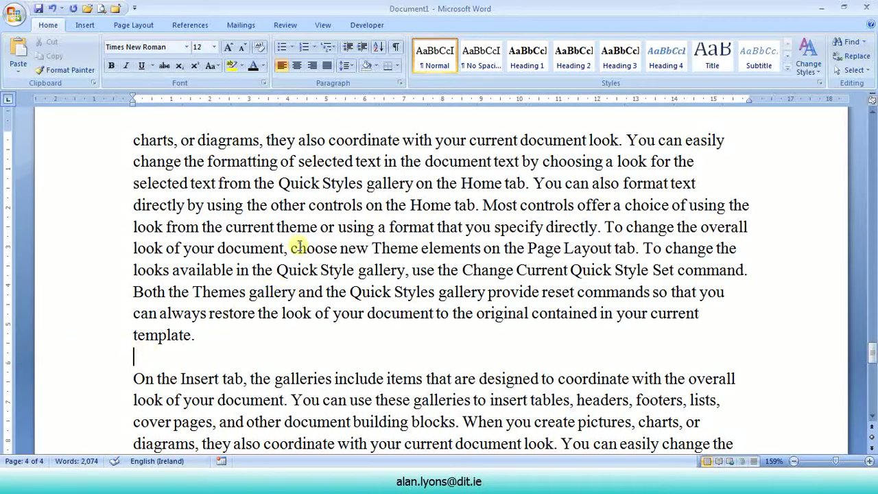
click(527, 61)
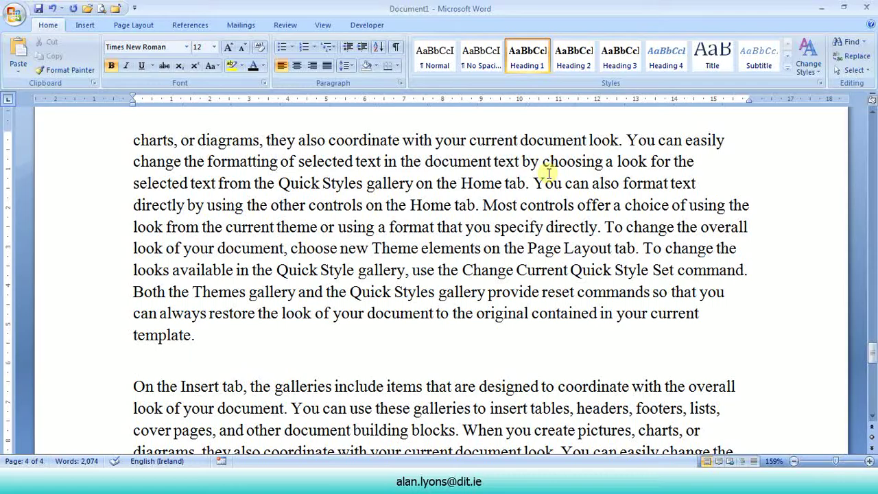
text(Chapter 3)
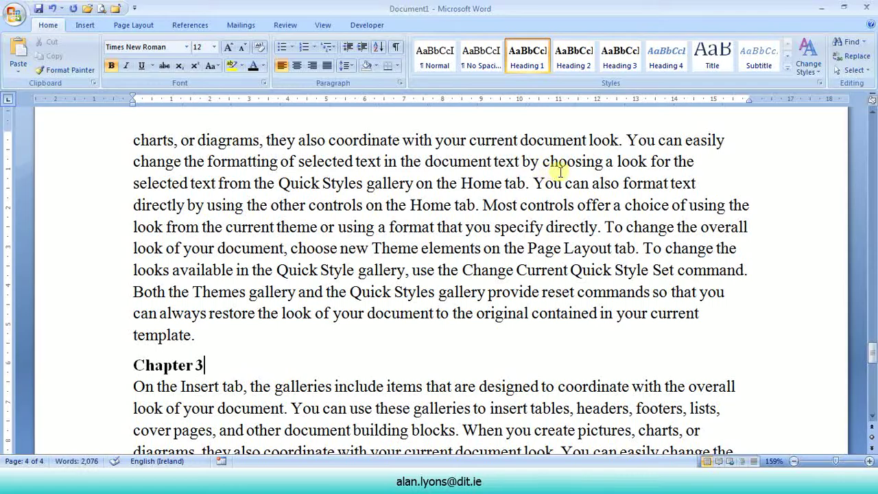
Go back to the start of the document and update the entire table of contents to pick up the Chapter 3 heading
key(ctrl+Home)
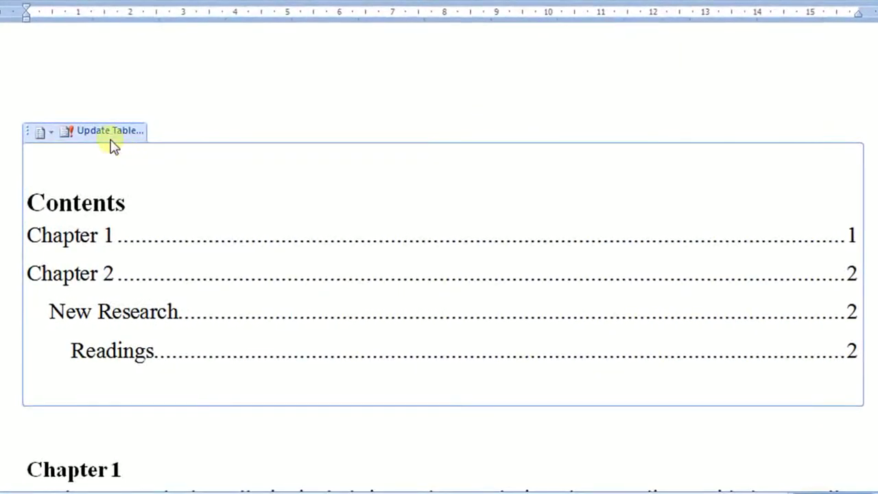
click(106, 130)
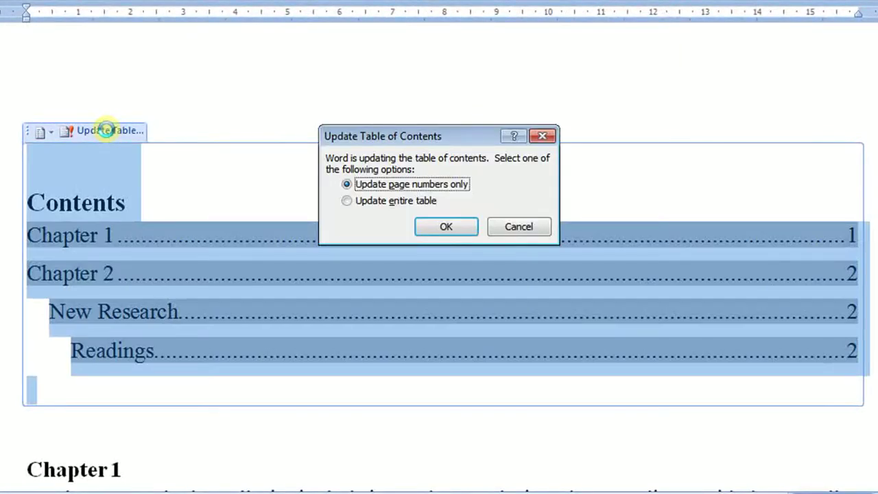
click(347, 201)
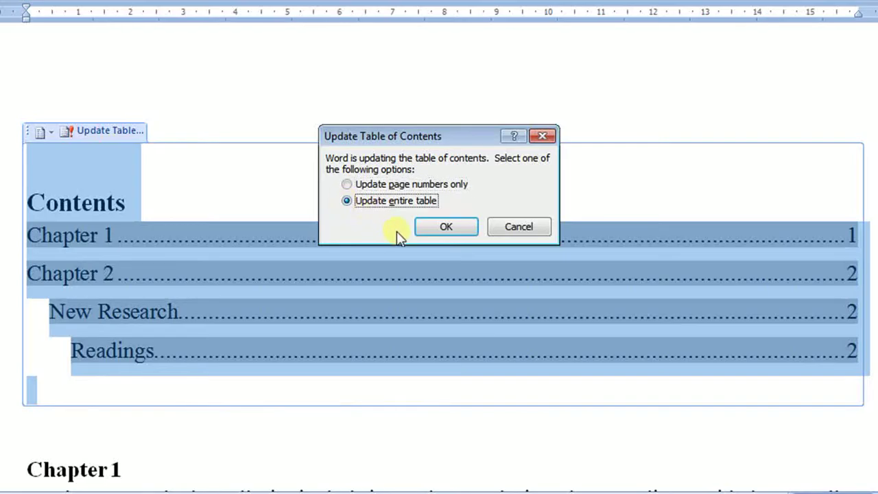
click(443, 230)
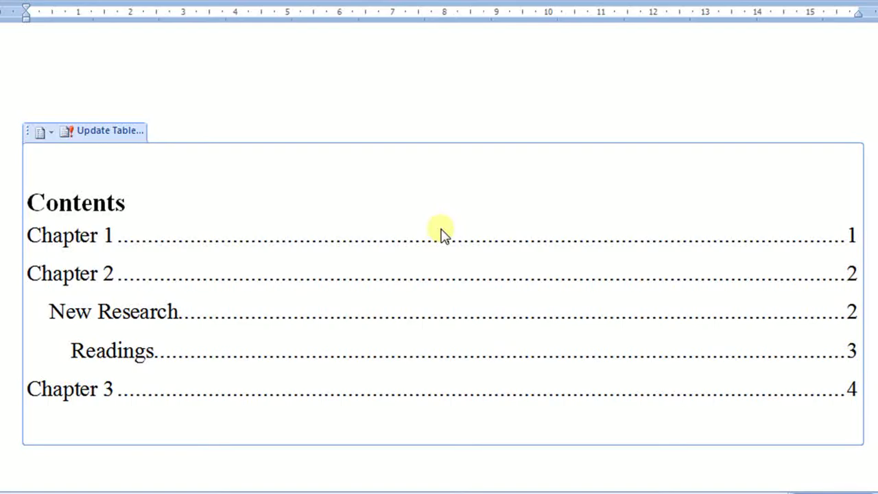
Follow the Chapter 3 contents link and insert a page break directly before the Chapter 3 heading
ctrl+click(89, 390)
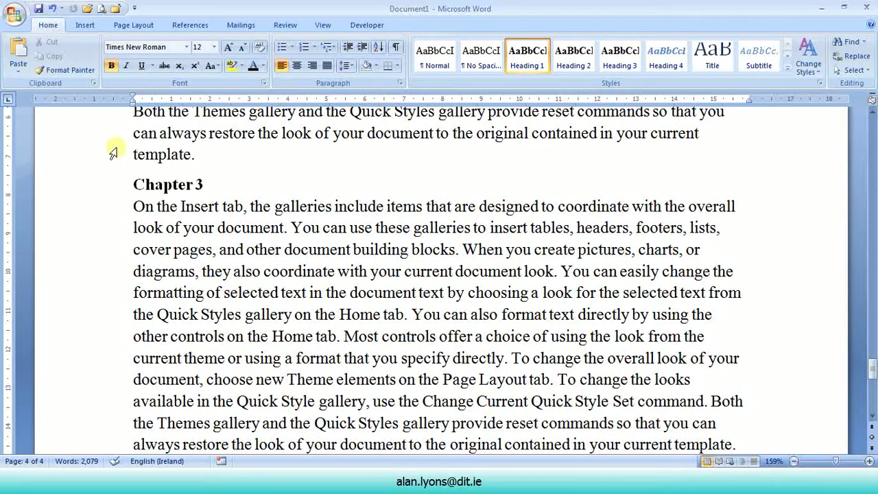
click(135, 26)
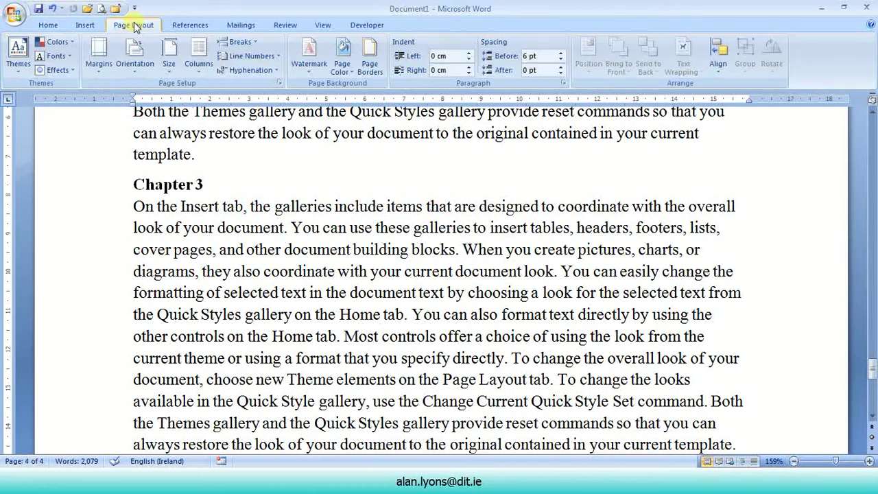
click(251, 43)
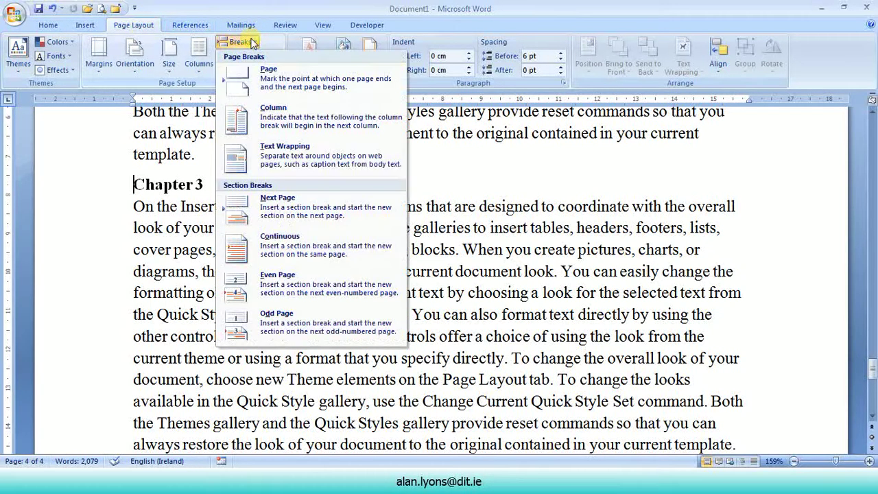
click(276, 83)
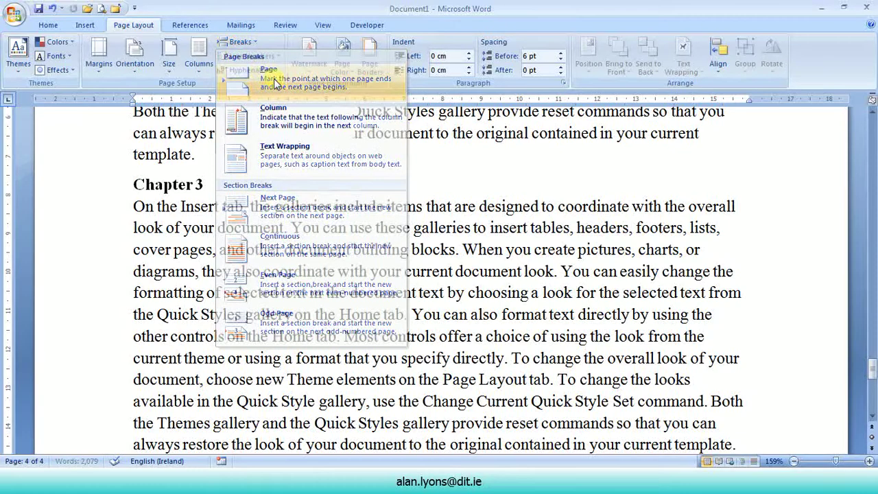
Update the entire table of contents at the document's start to reflect the page break before Chapter 3
key(ctrl+Home)
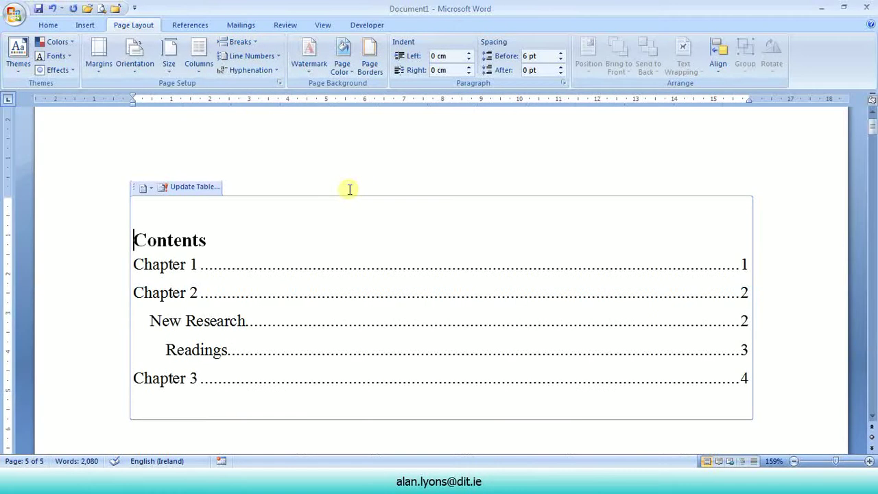
click(190, 186)
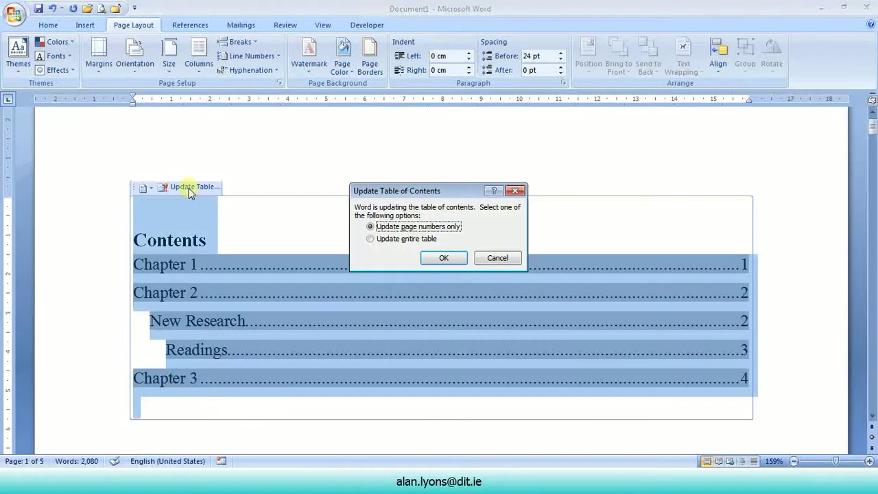
click(371, 239)
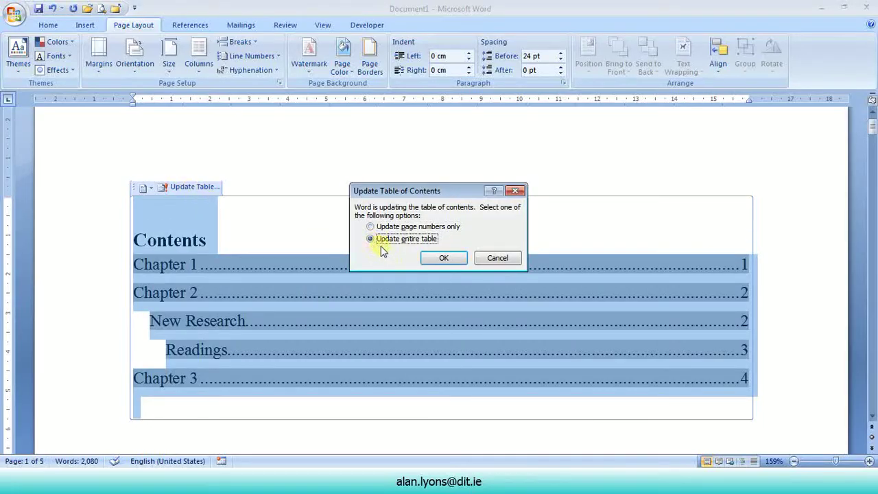
click(443, 260)
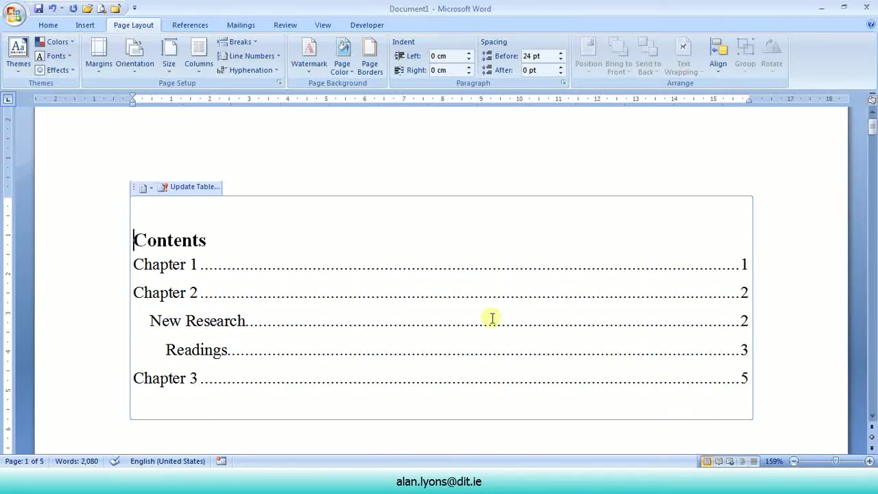
click(53, 26)
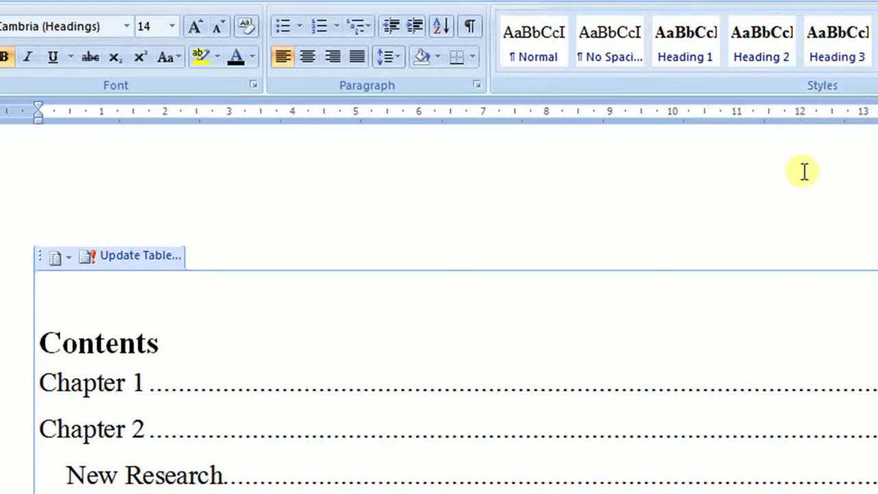
click(144, 1)
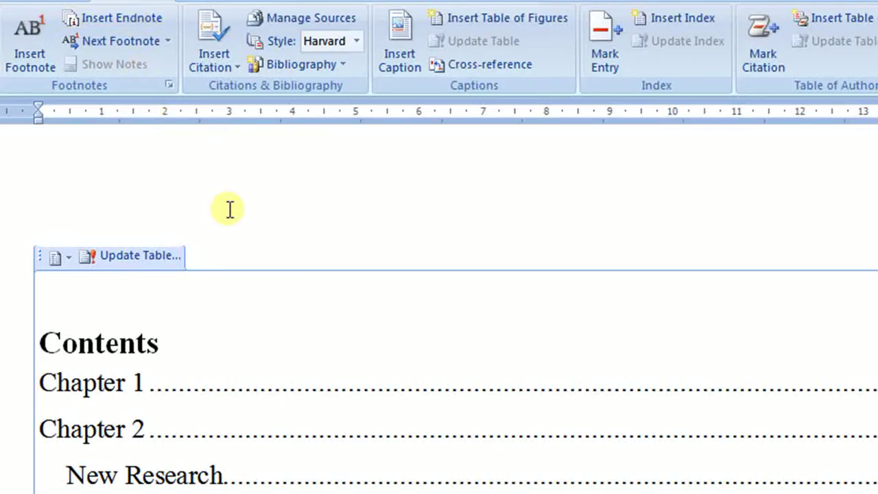